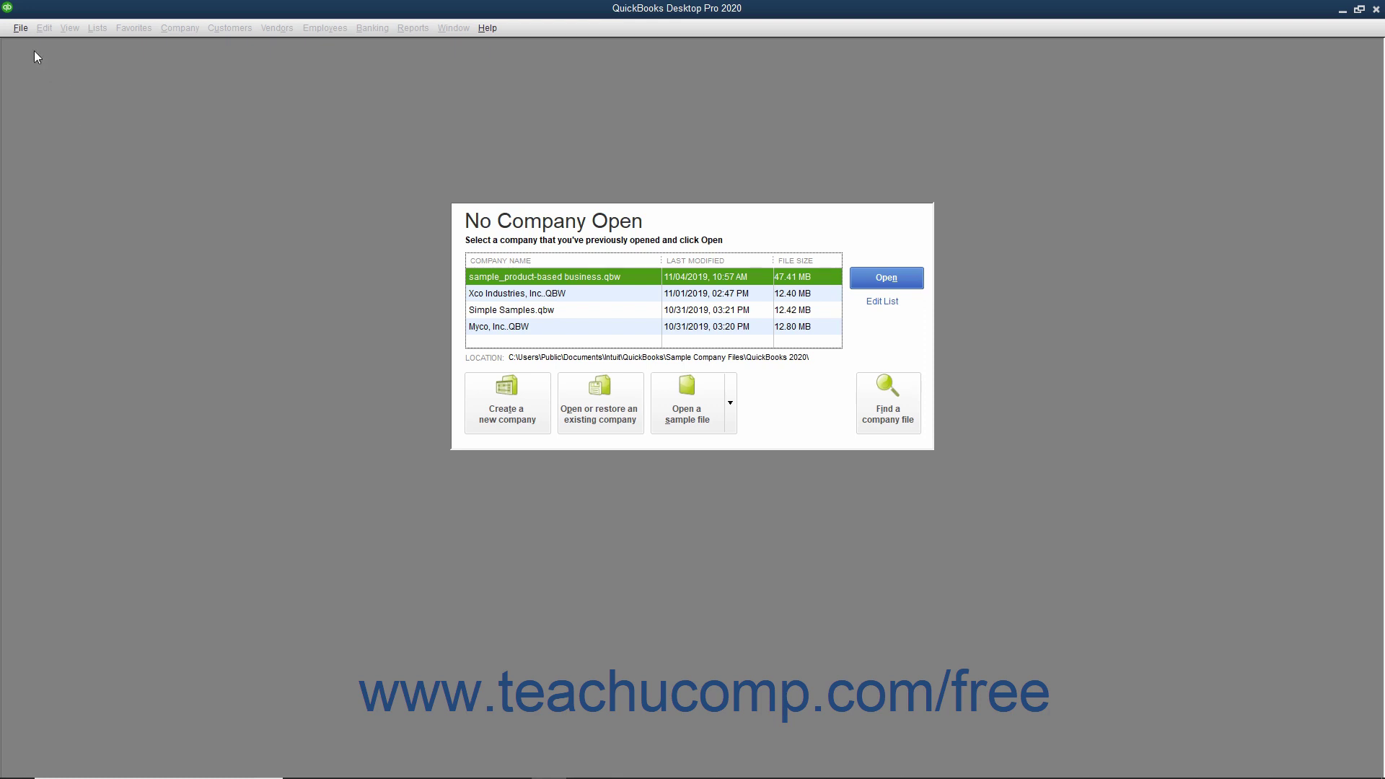
# Start a New Company from the File menu for yourself as admin, then view Other Options.
pyautogui.click(21, 28)
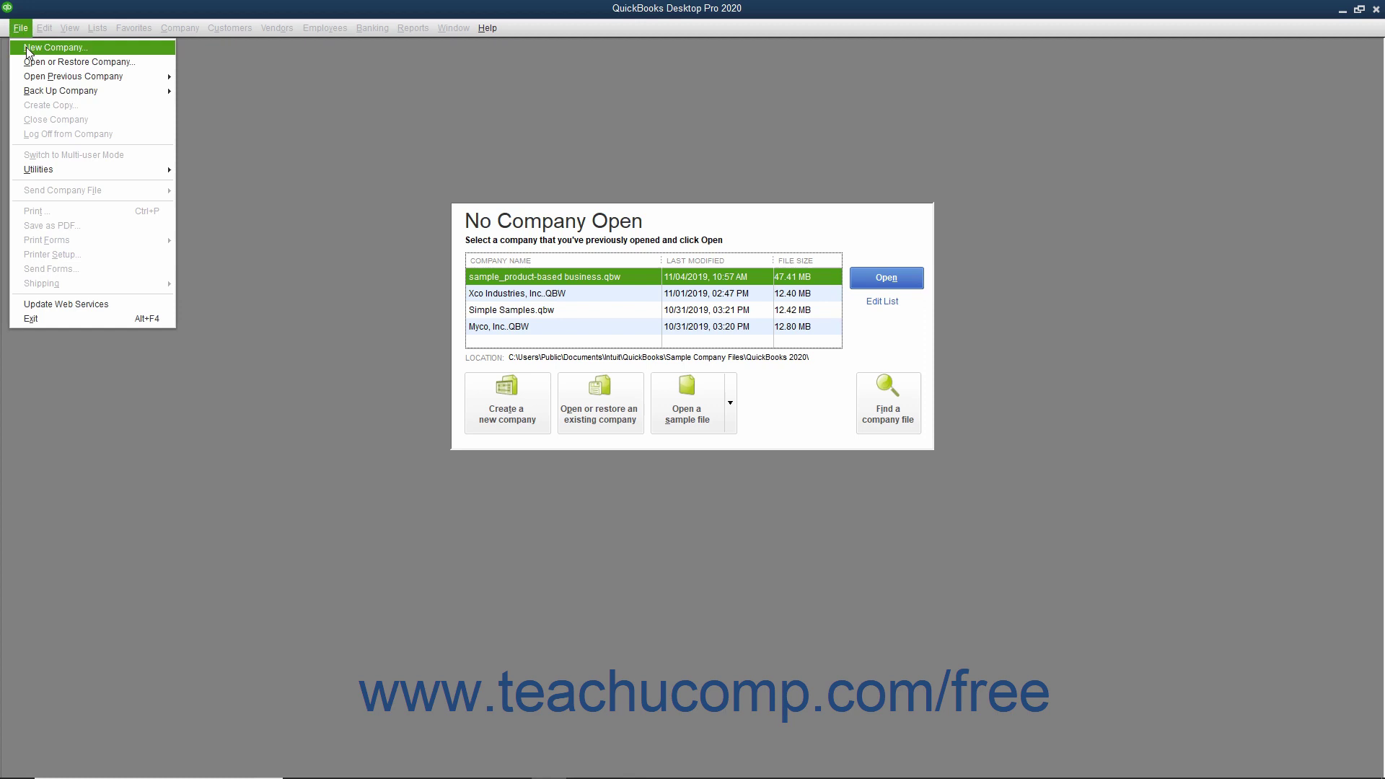
pyautogui.click(331, 104)
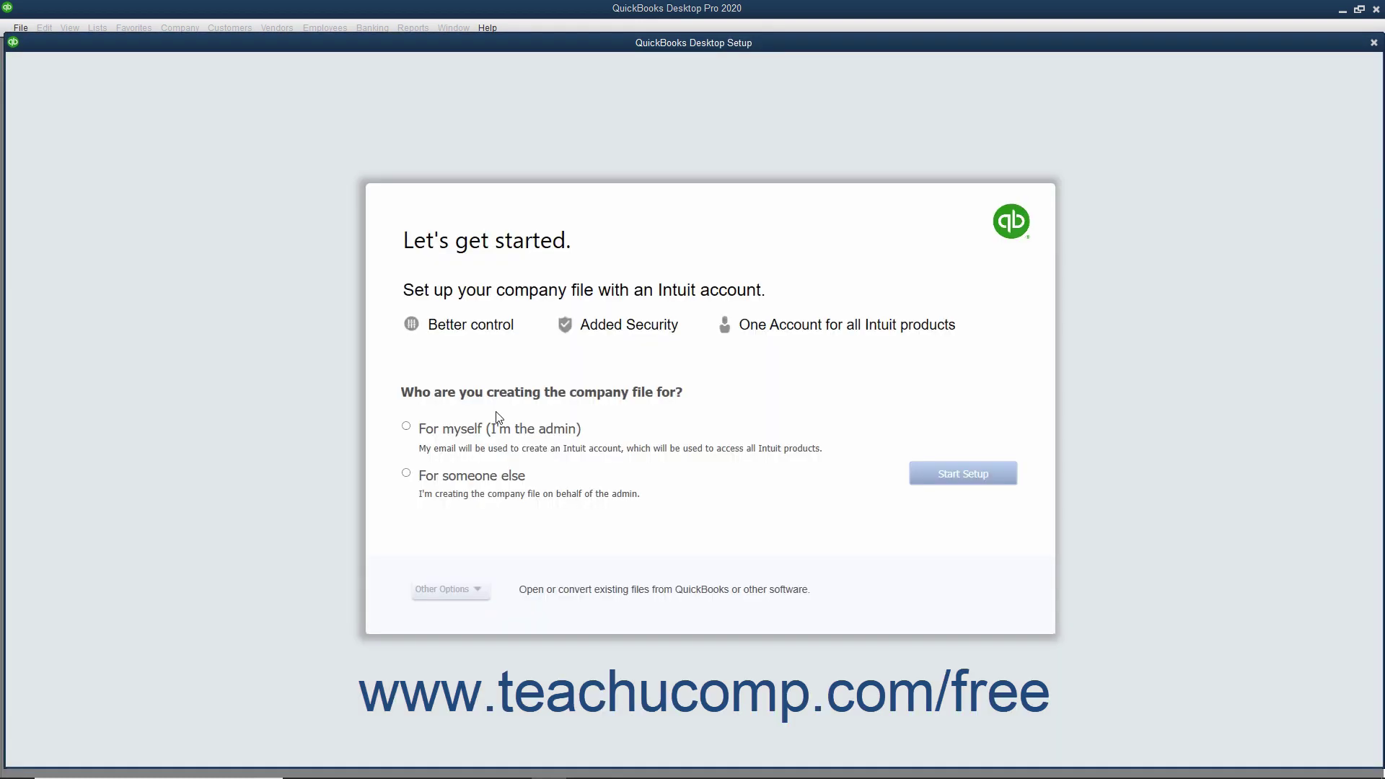
pyautogui.click(447, 432)
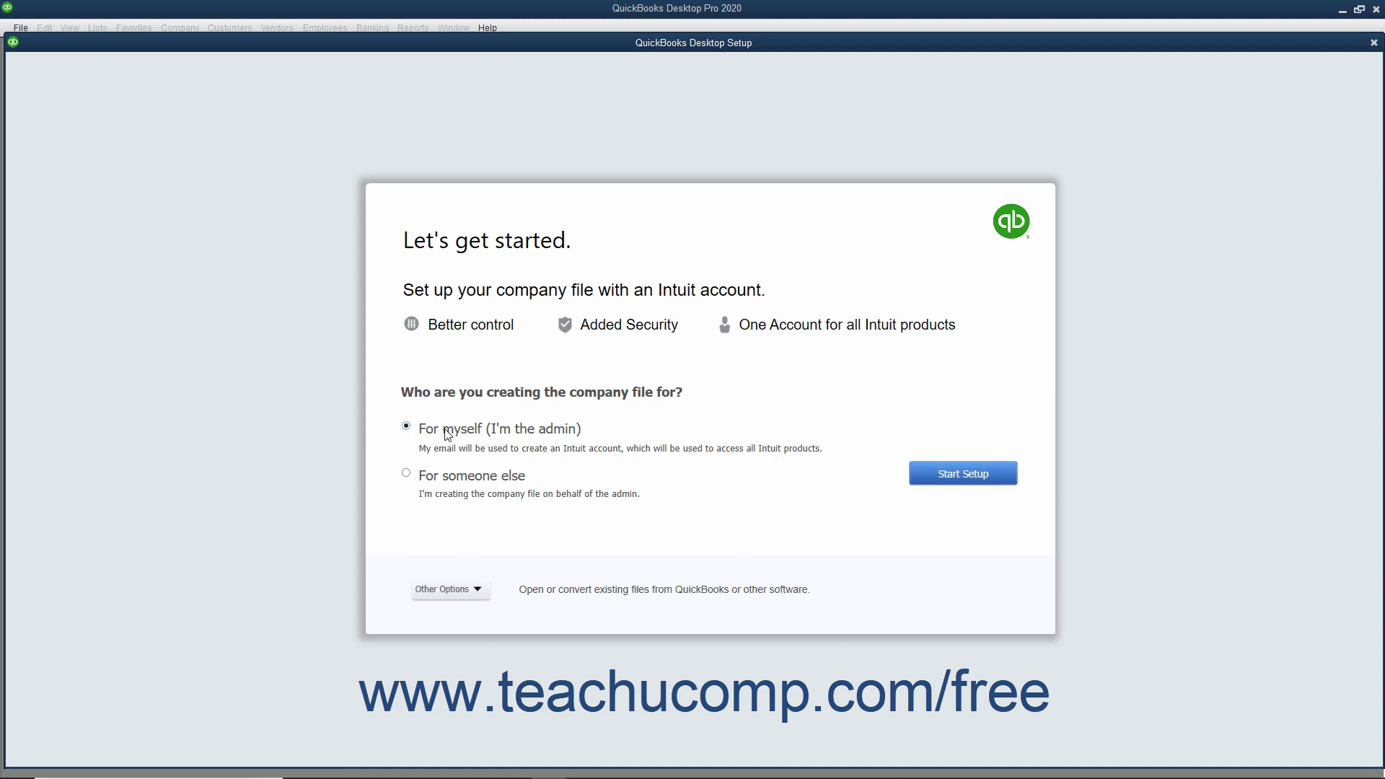
pyautogui.click(427, 485)
pyautogui.click(434, 433)
pyautogui.click(465, 593)
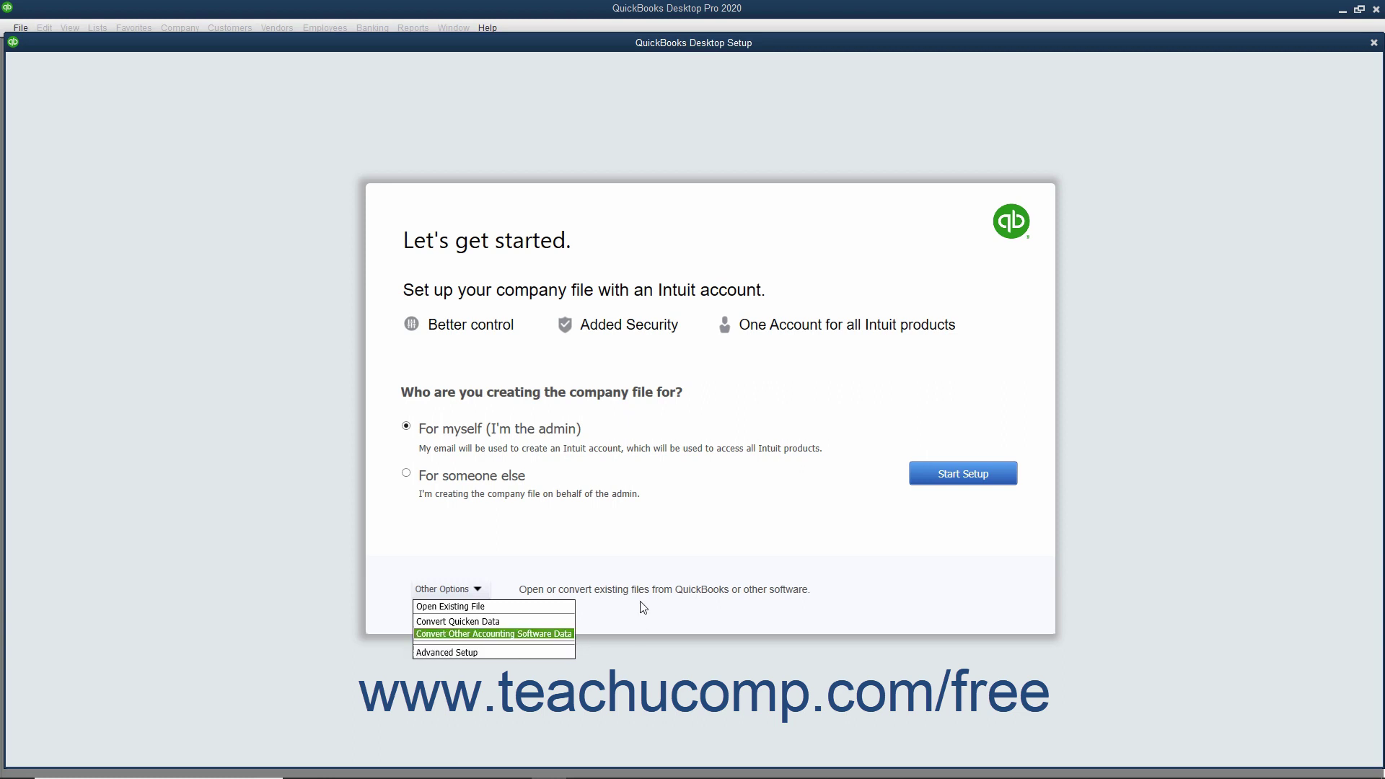
# Start Setup and reach the Intuit Sign In page's Password field.
pyautogui.click(947, 484)
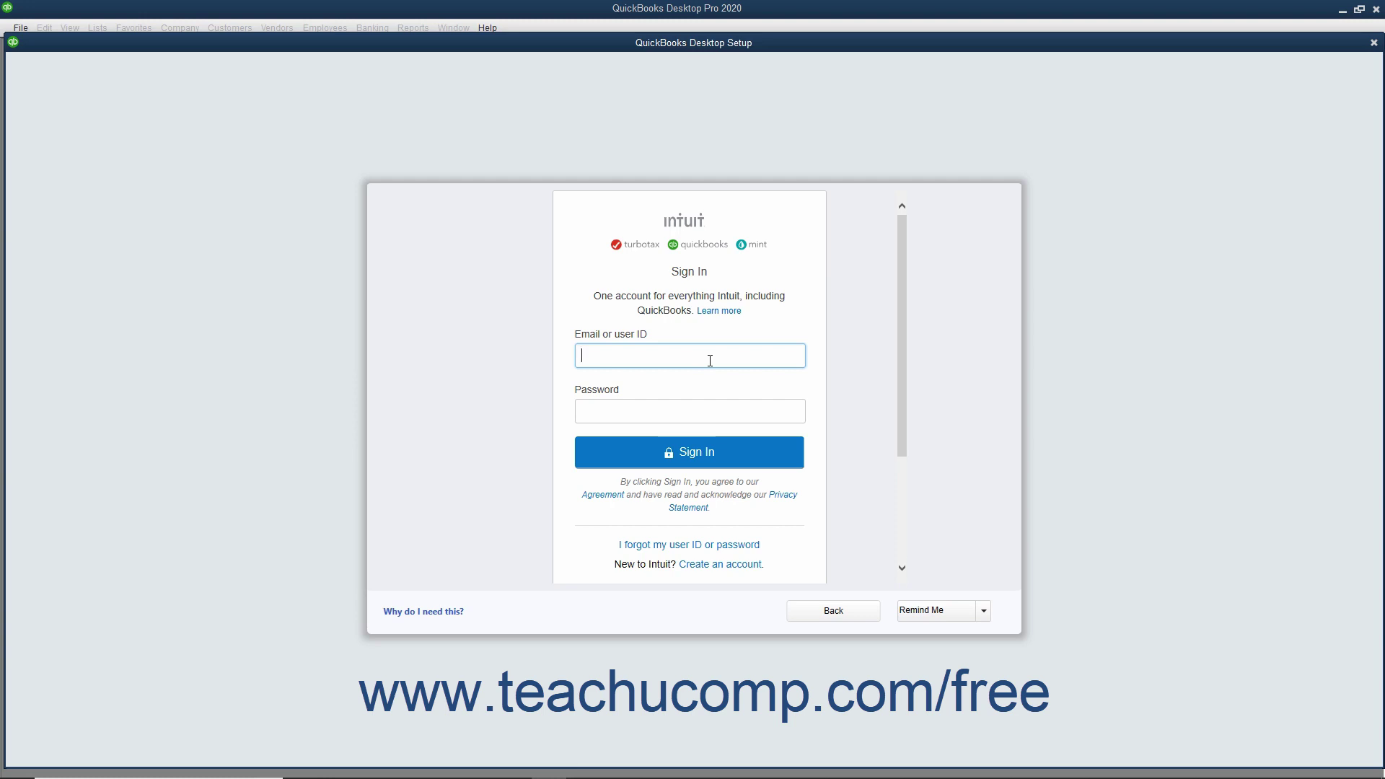
pyautogui.click(627, 416)
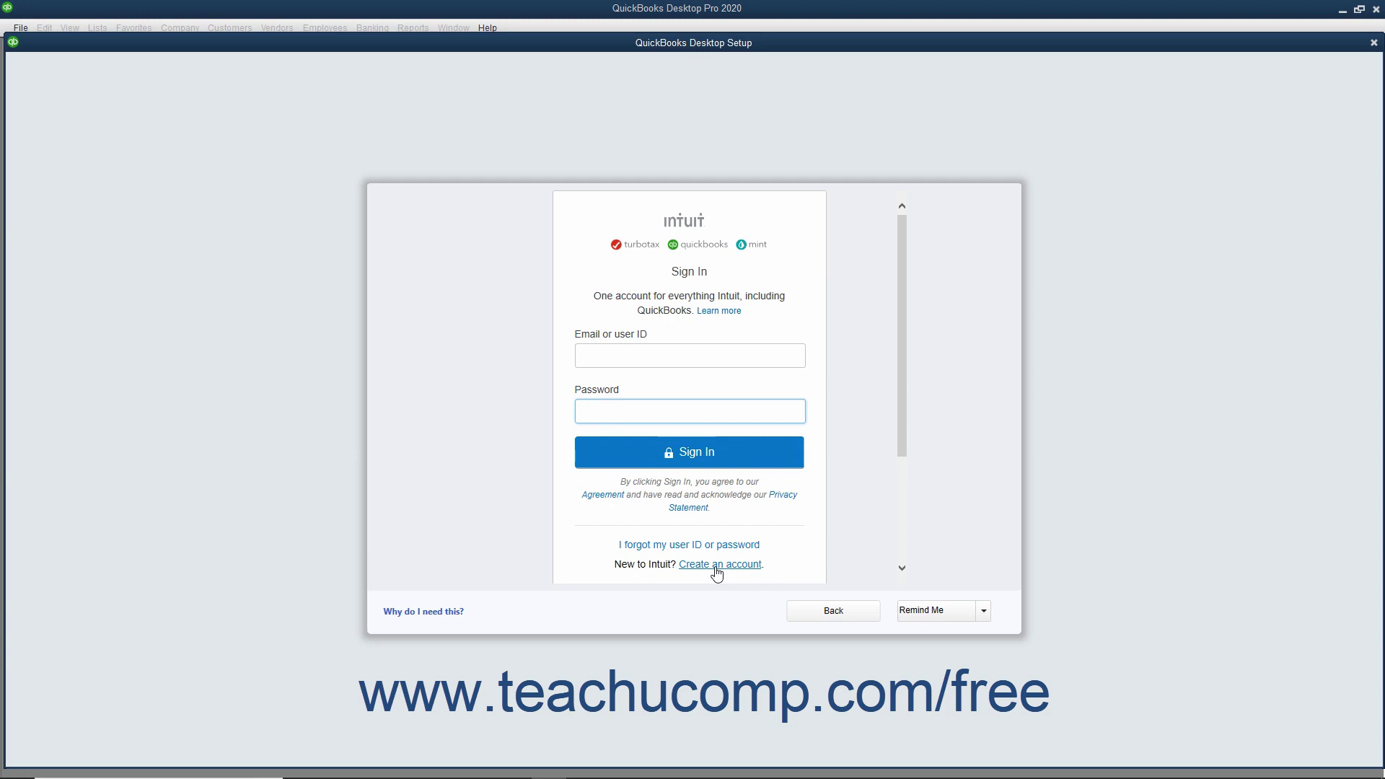
# Open the Create an account form, step through its fields, and keep 'Childhood hero?' as security question.
pyautogui.click(716, 566)
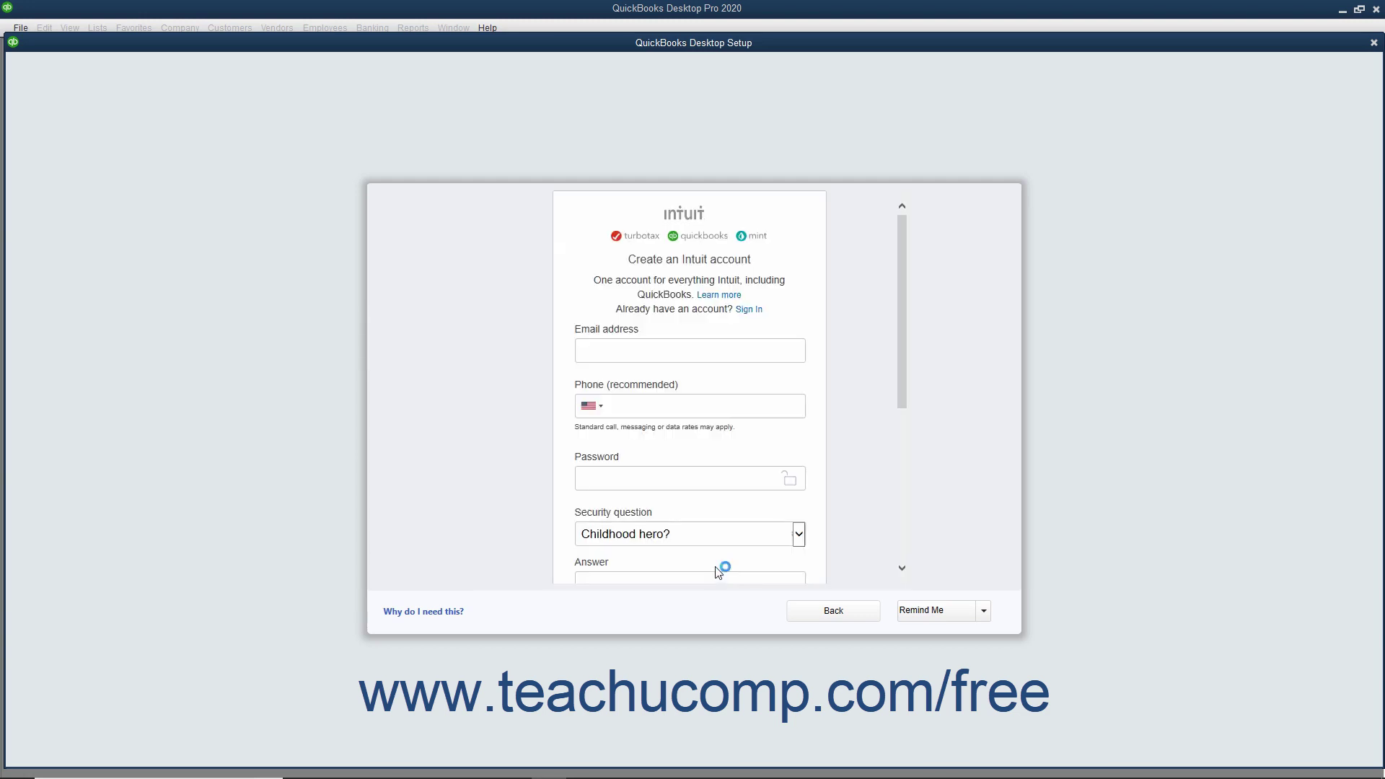
pyautogui.click(623, 352)
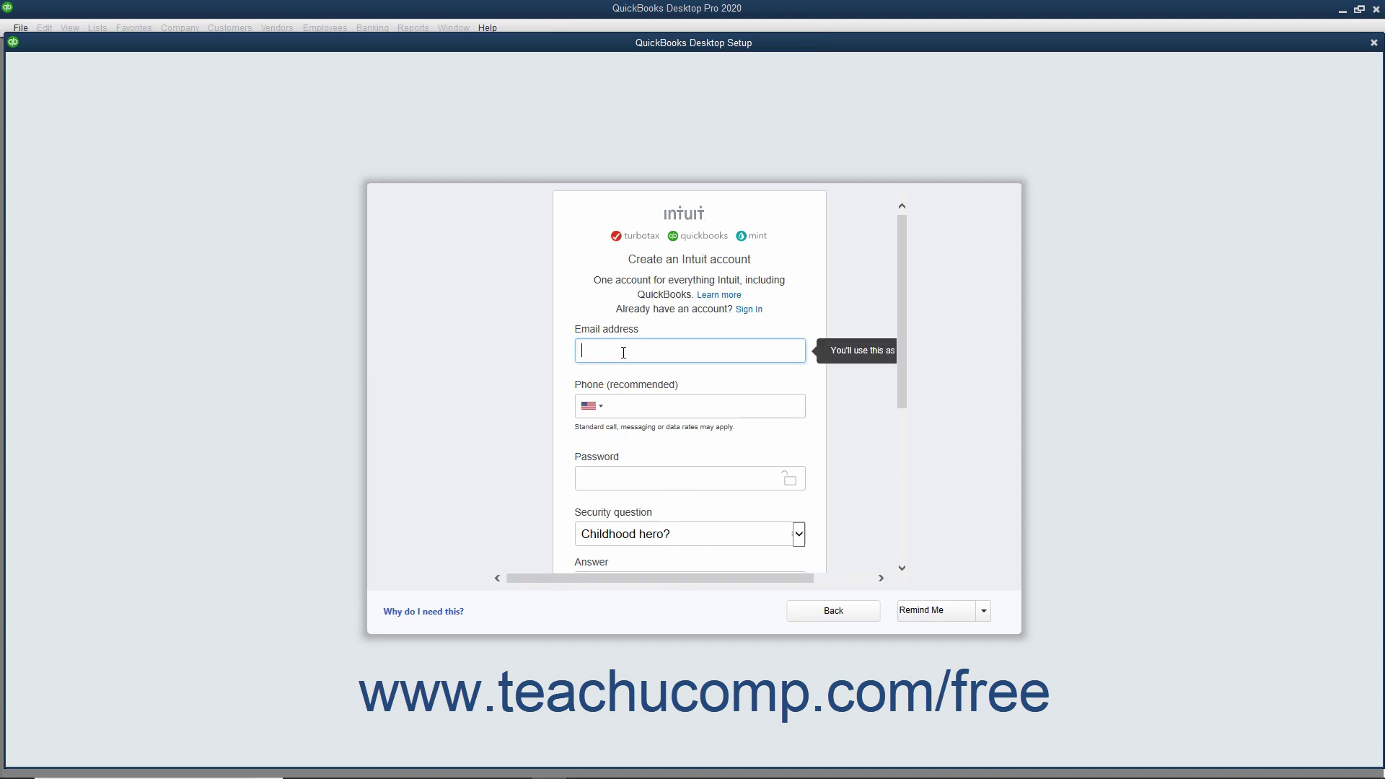
pyautogui.click(631, 409)
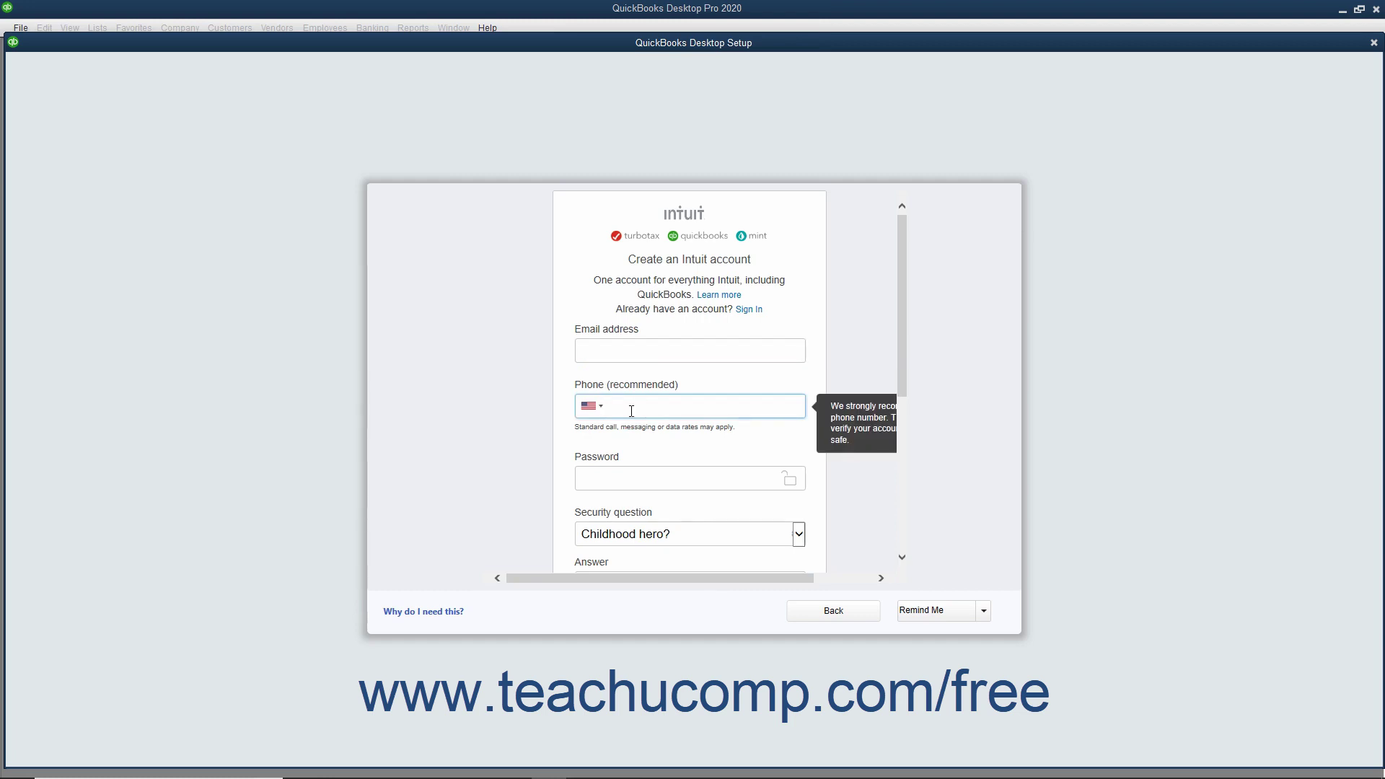
pyautogui.click(624, 477)
pyautogui.scroll(-3, 624, 477)
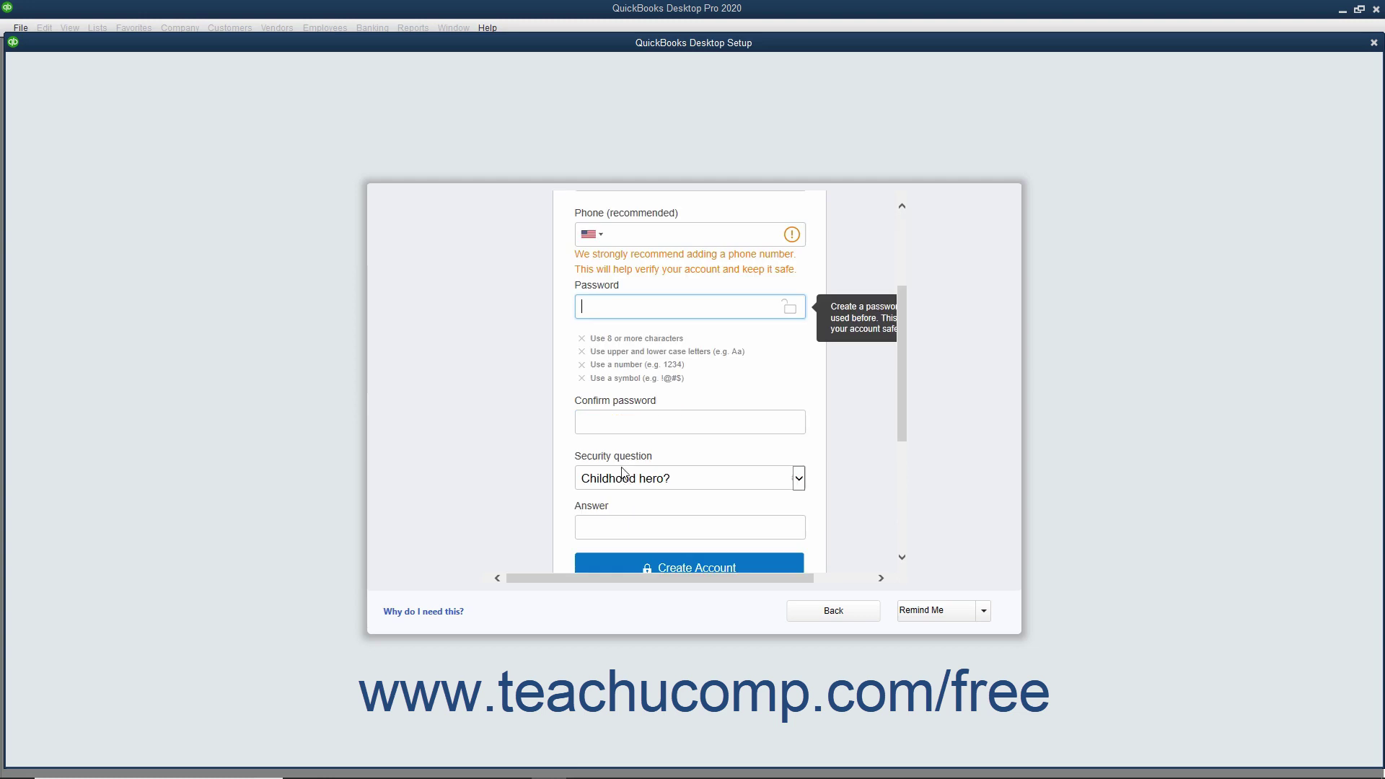
pyautogui.click(629, 417)
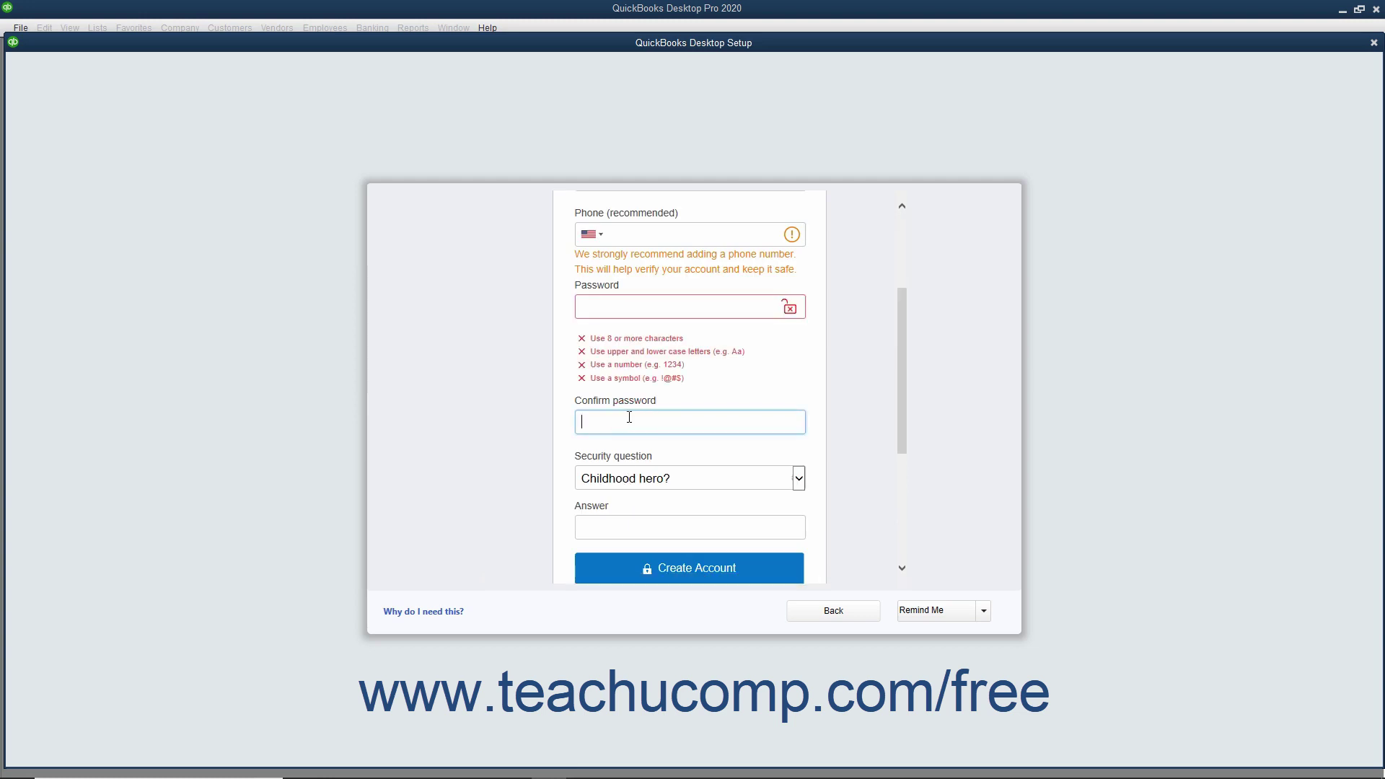
pyautogui.scroll(-3, 628, 417)
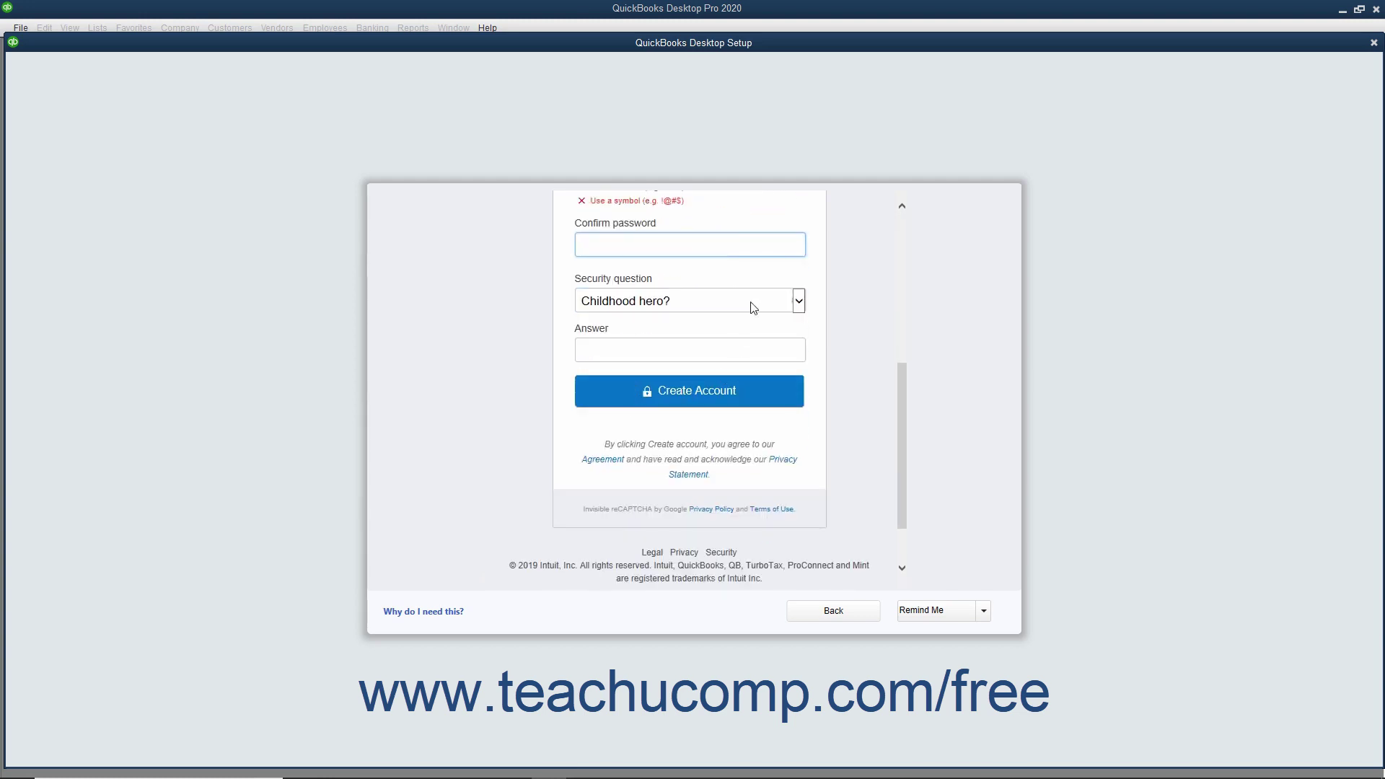
pyautogui.click(799, 303)
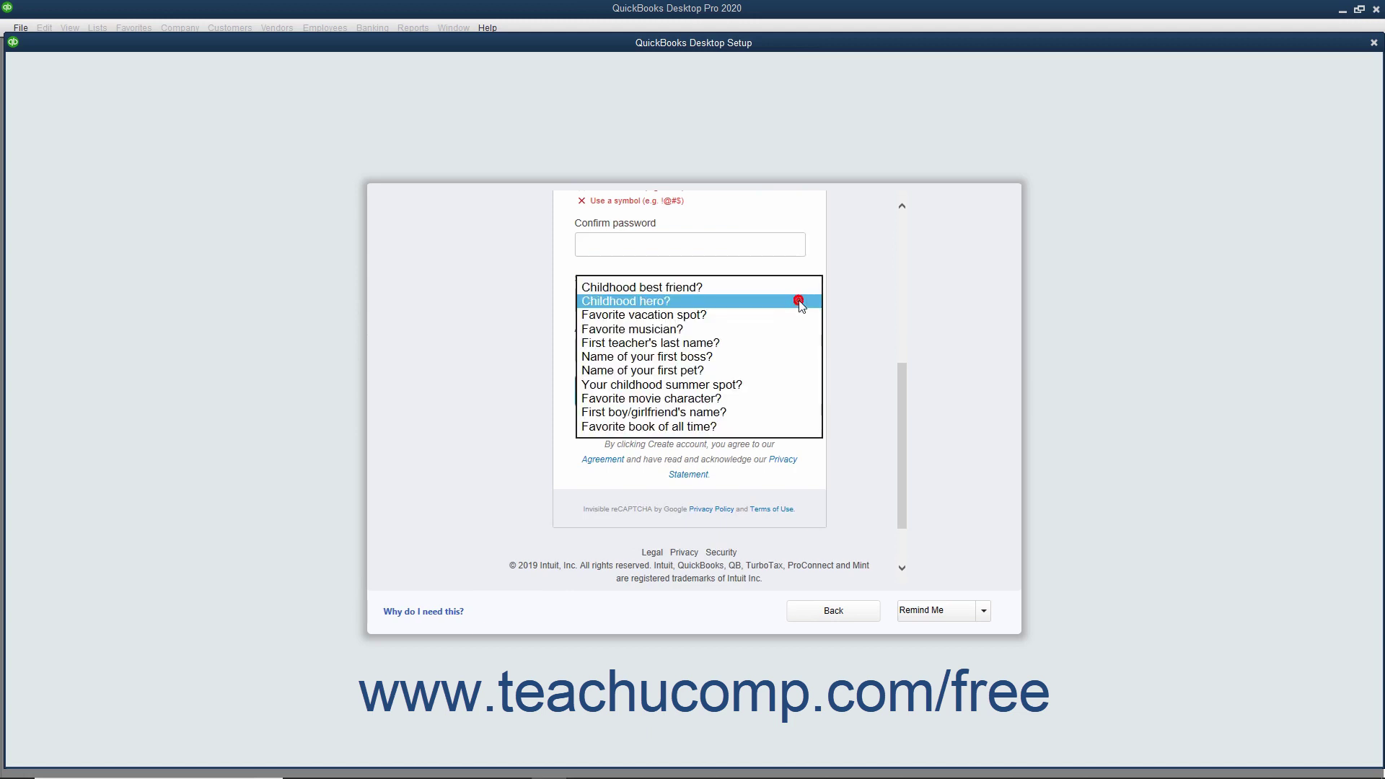
pyautogui.click(798, 300)
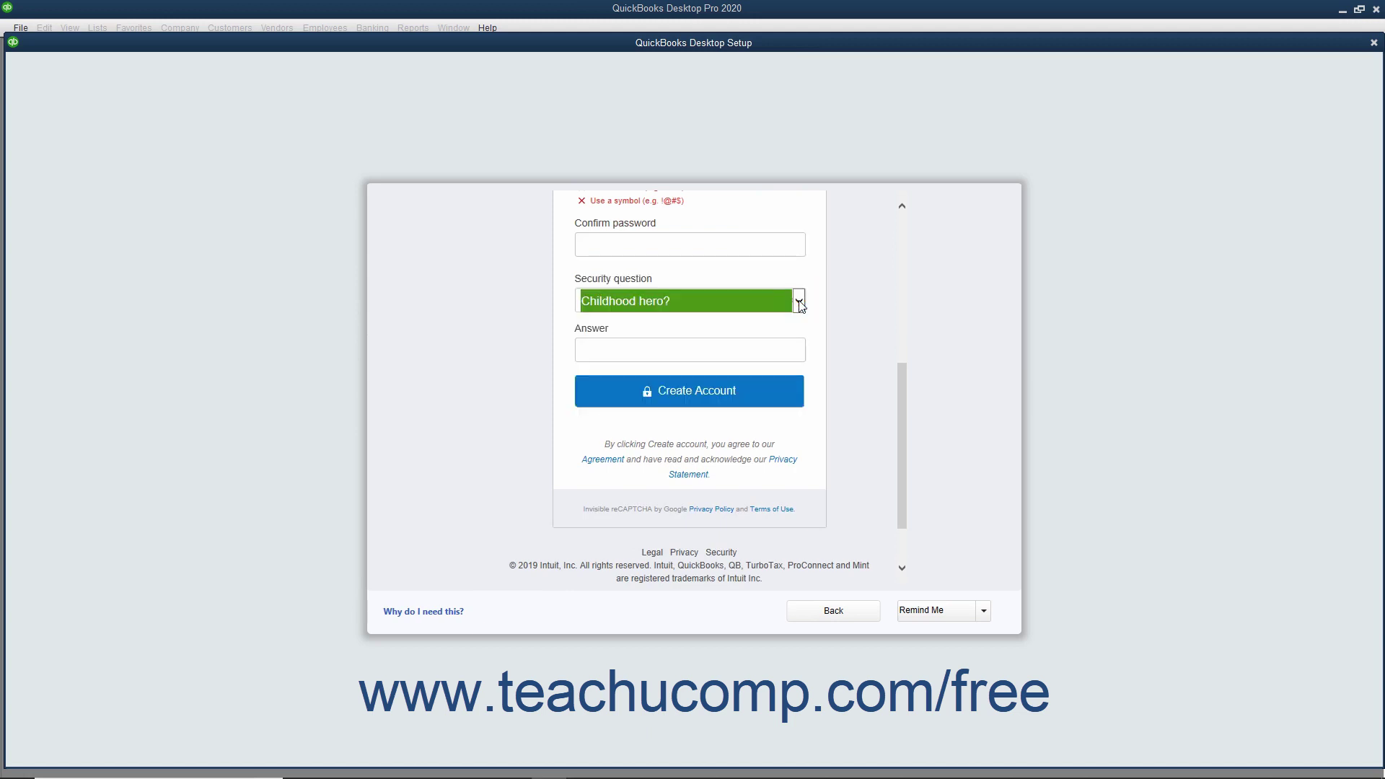
pyautogui.click(701, 353)
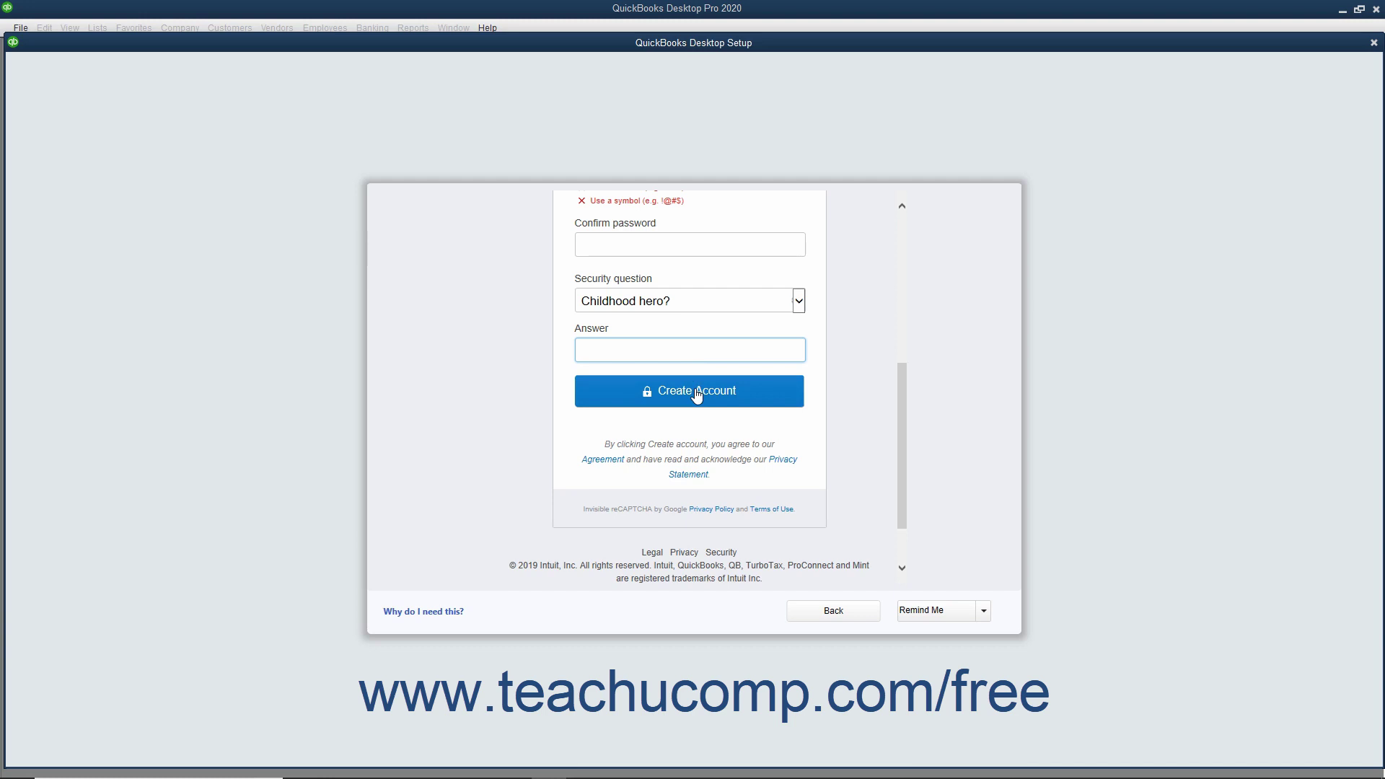
# Set the Intuit account reminder to Never and confirm skipping account creation.
pyautogui.click(983, 612)
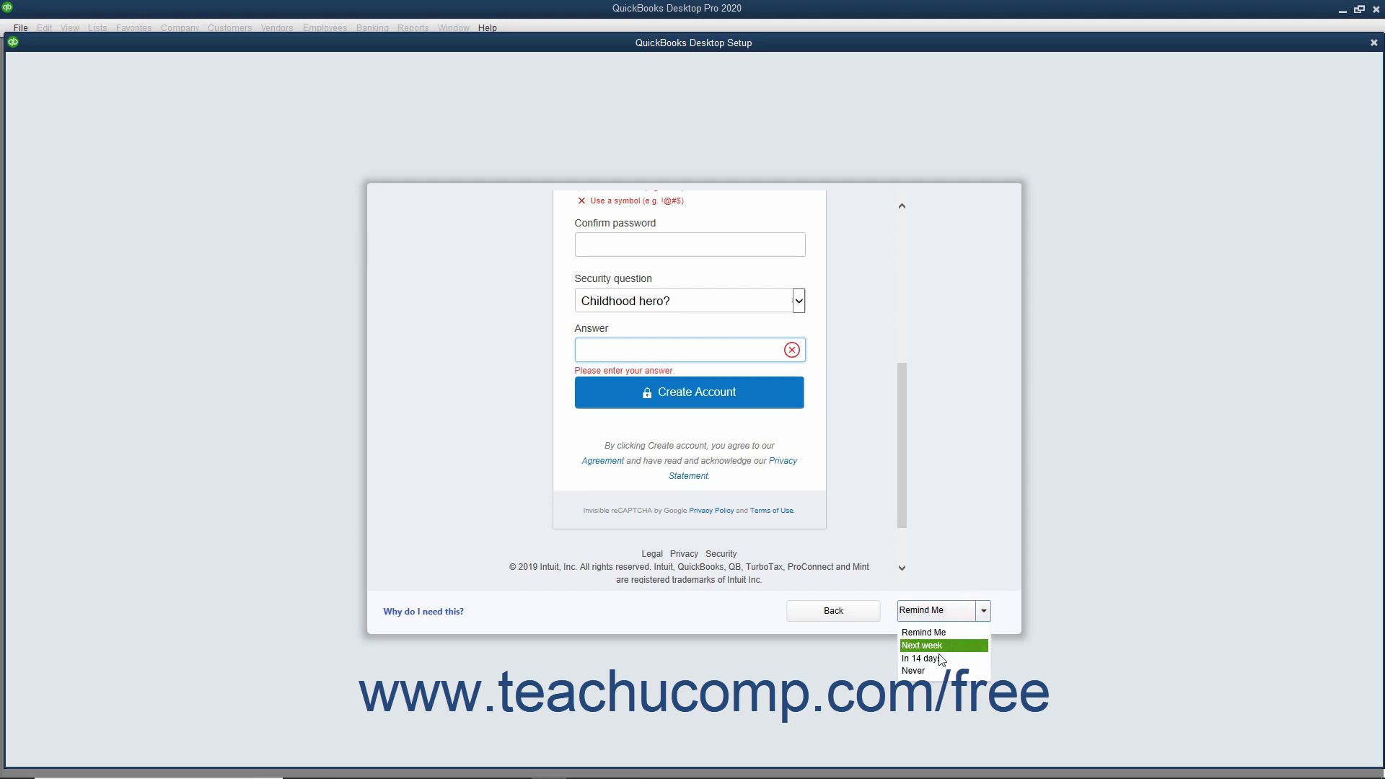
pyautogui.click(923, 670)
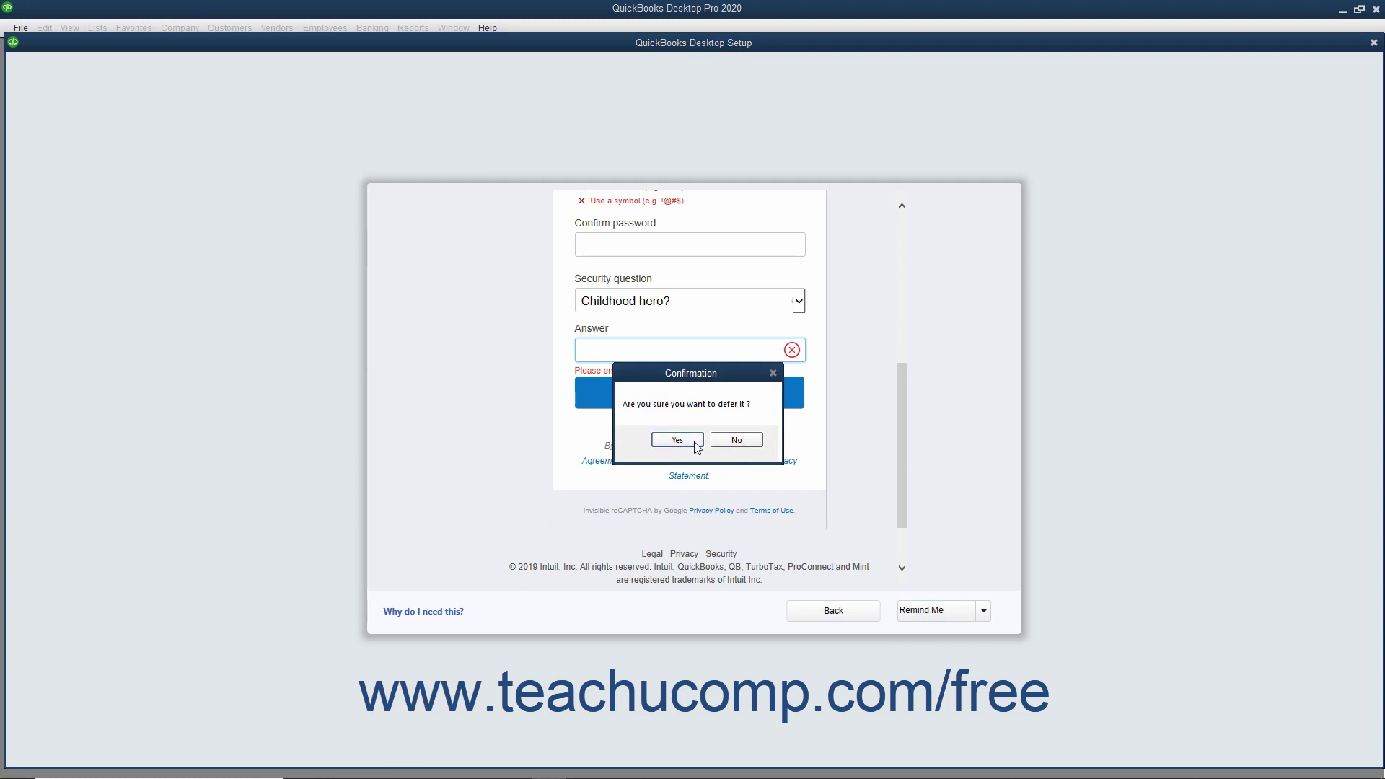
pyautogui.click(695, 442)
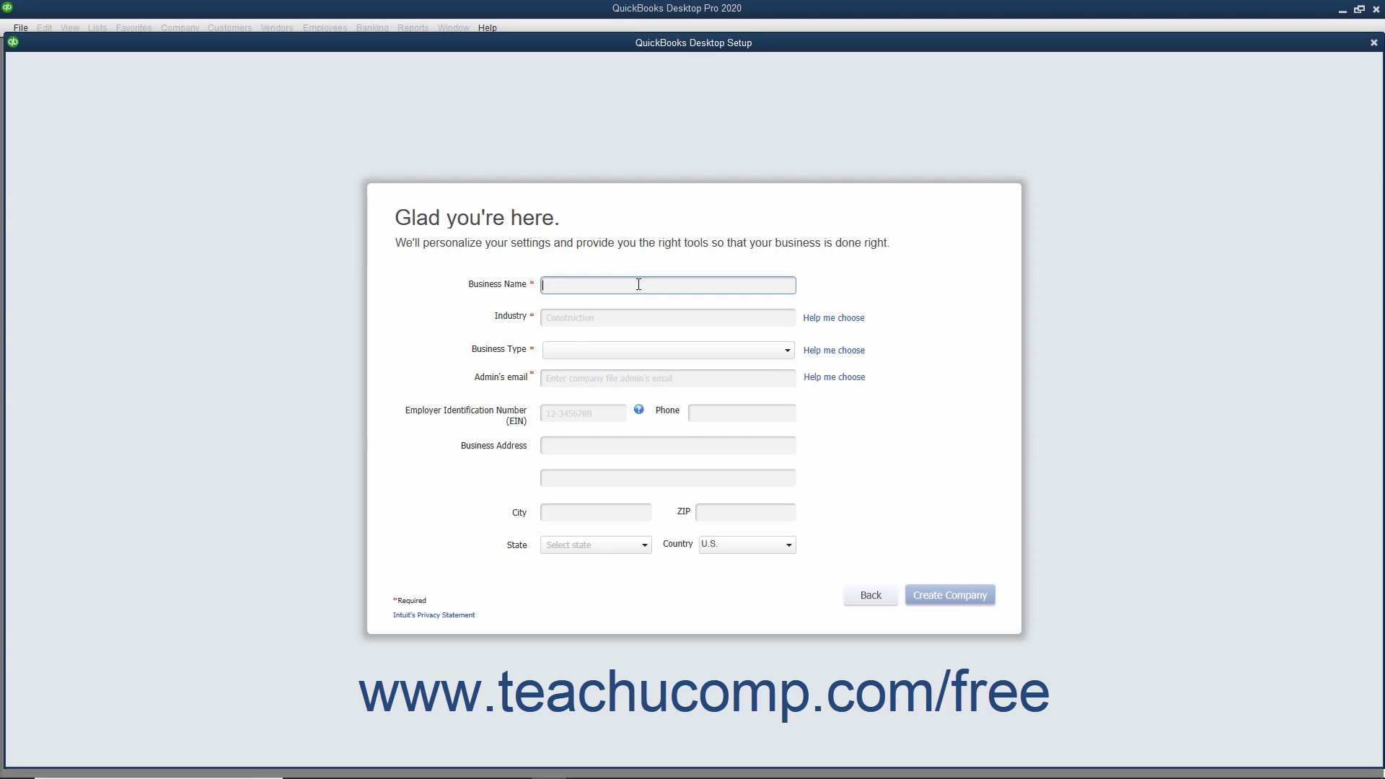
# Name the company 'Widgets, Inc.' and, after previewing industries, select General Product-based Business.
pyautogui.write('Widgets, Inc.')
pyautogui.click(819, 319)
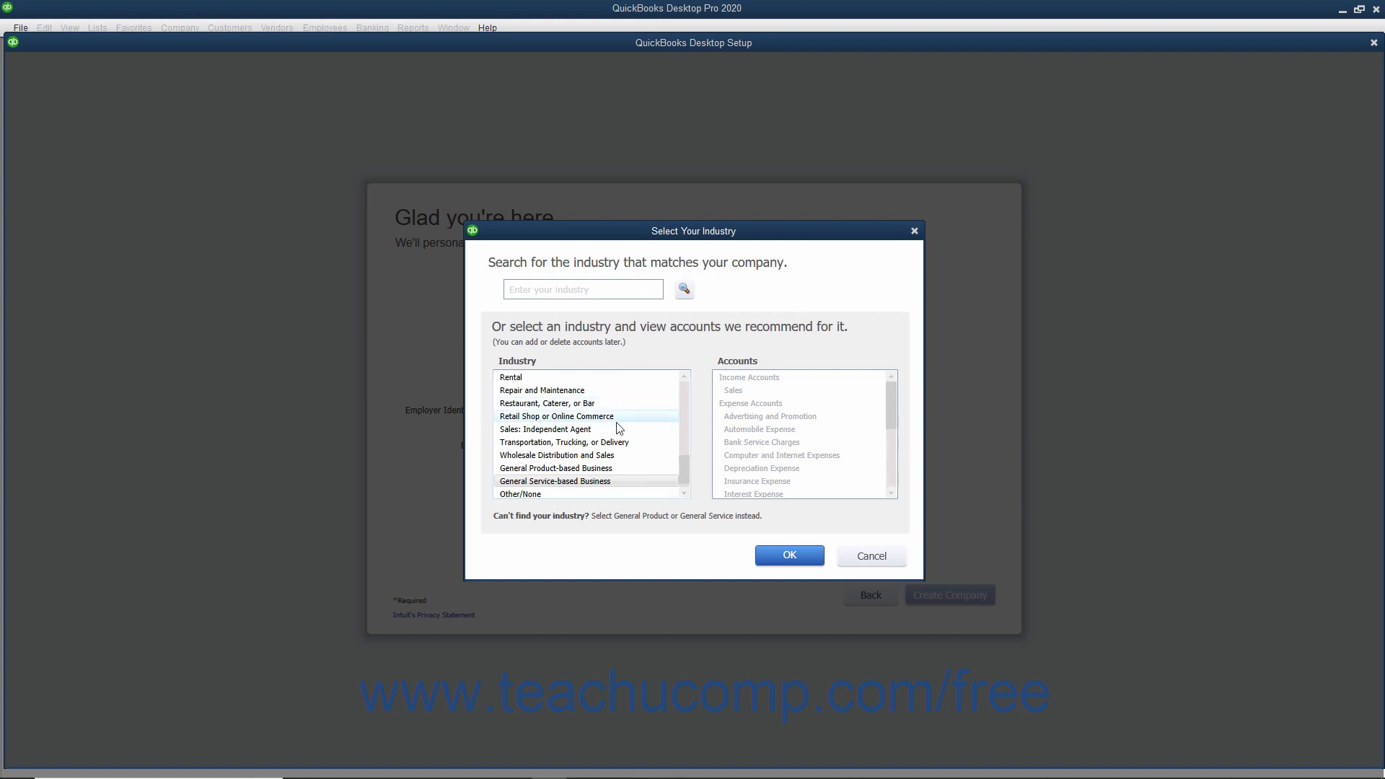
pyautogui.scroll(-1, 616, 427)
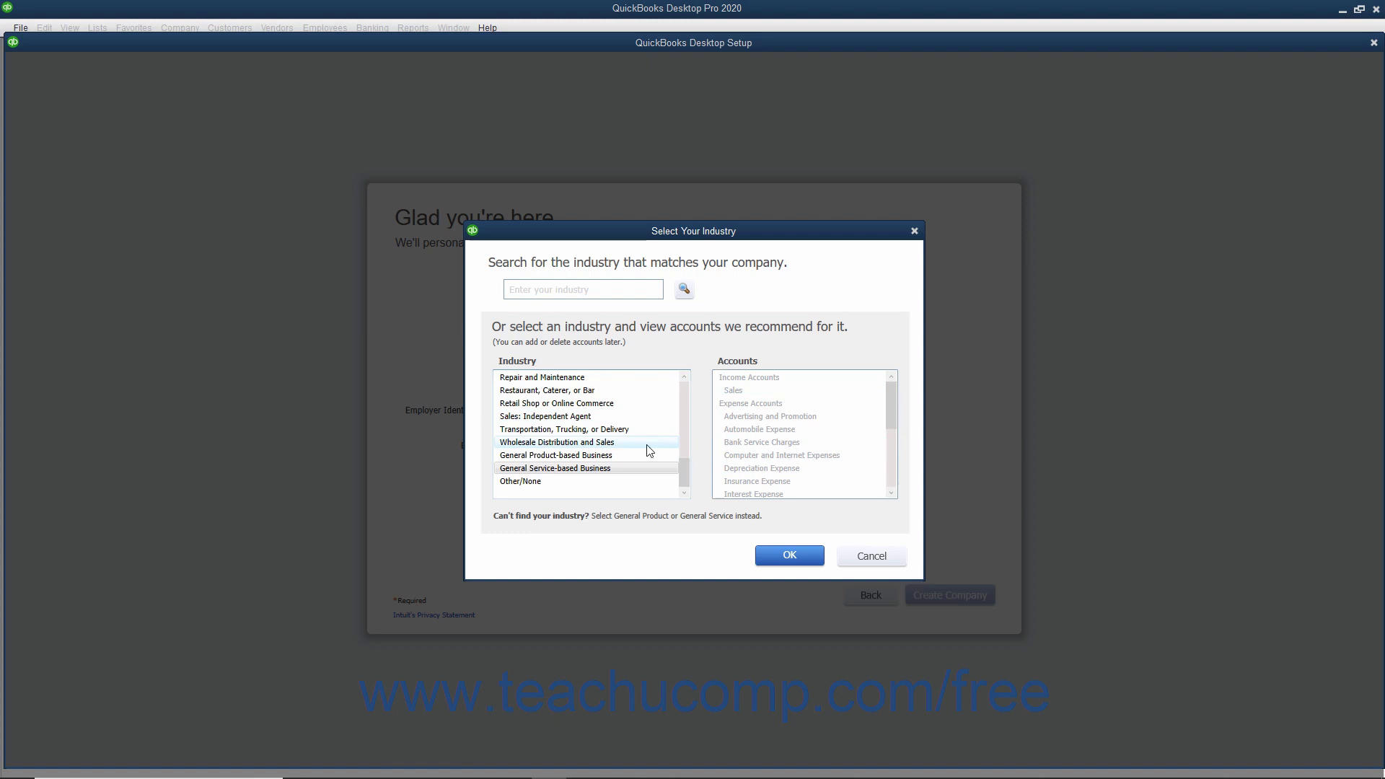
pyautogui.click(585, 457)
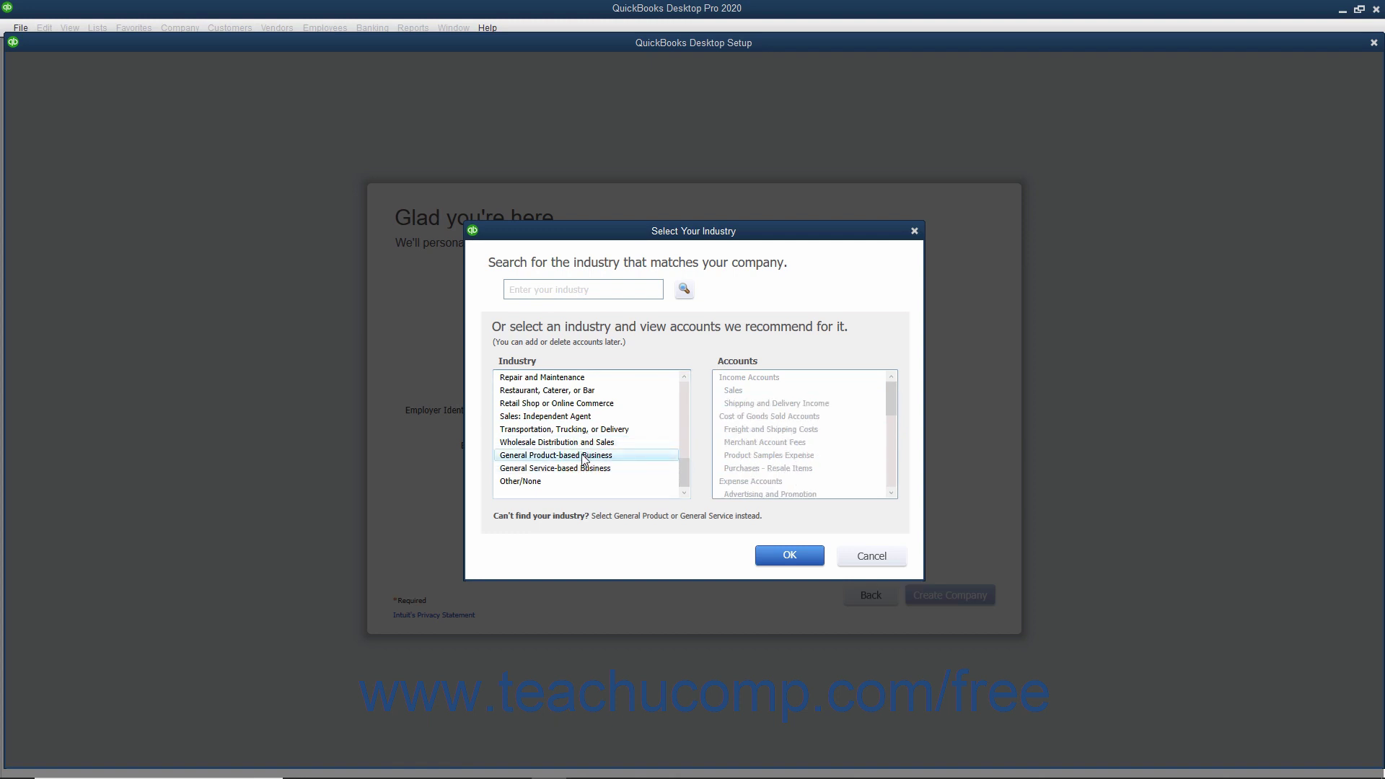
pyautogui.click(583, 469)
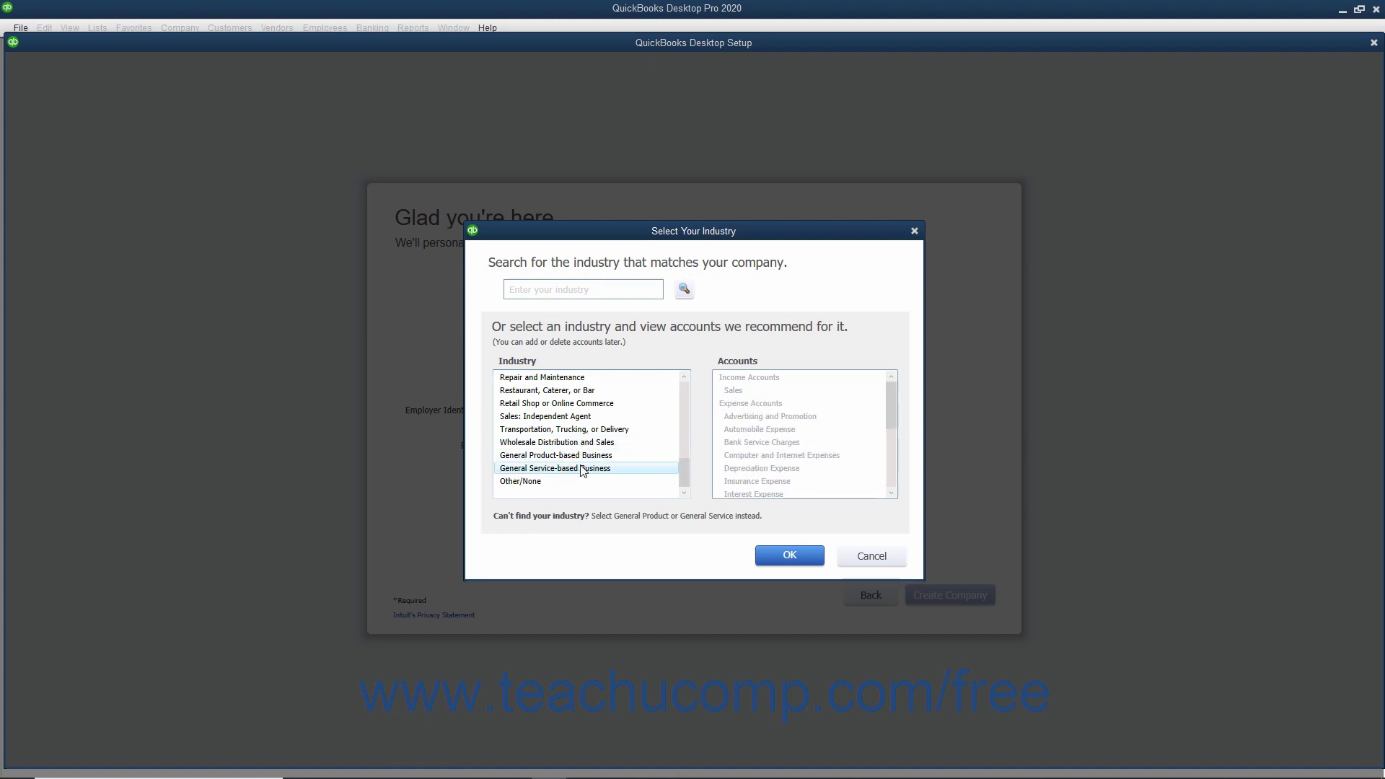
pyautogui.click(533, 484)
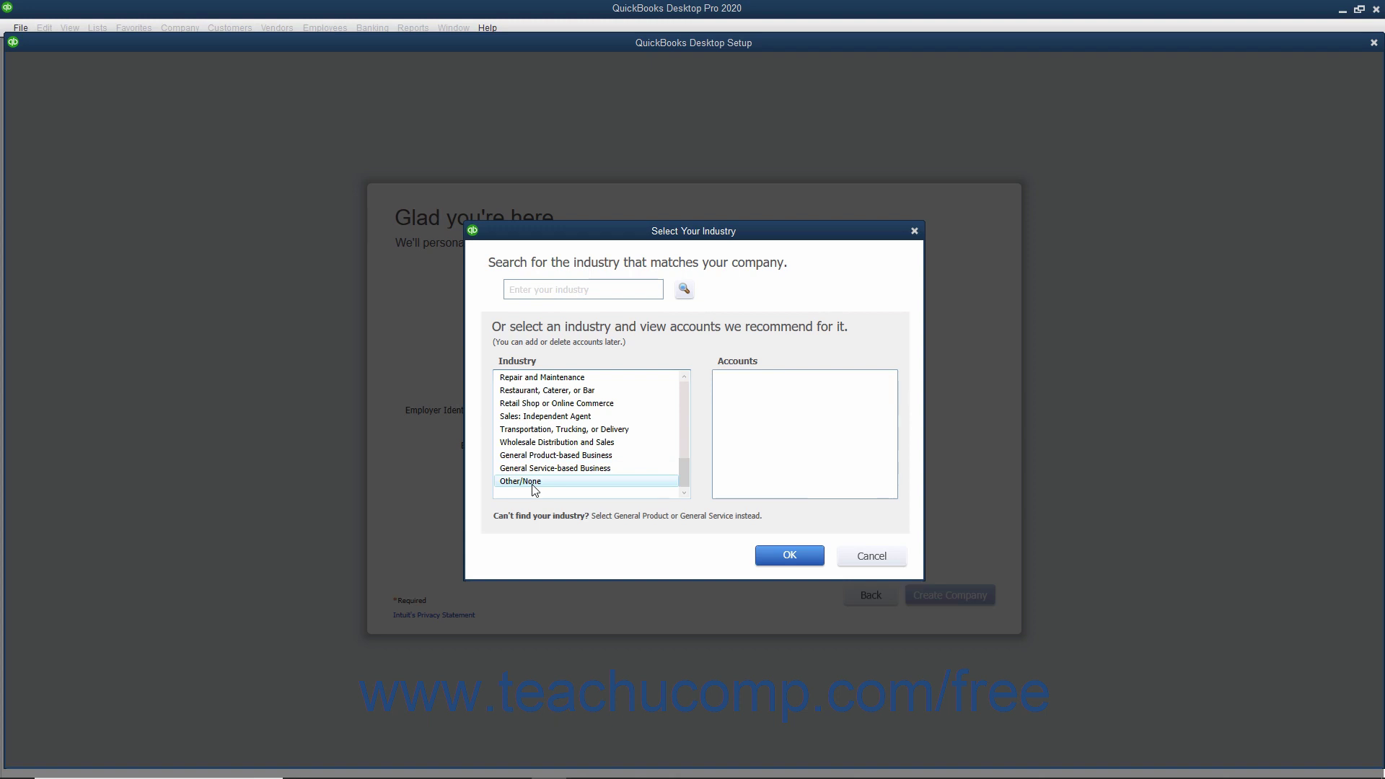
pyautogui.click(546, 457)
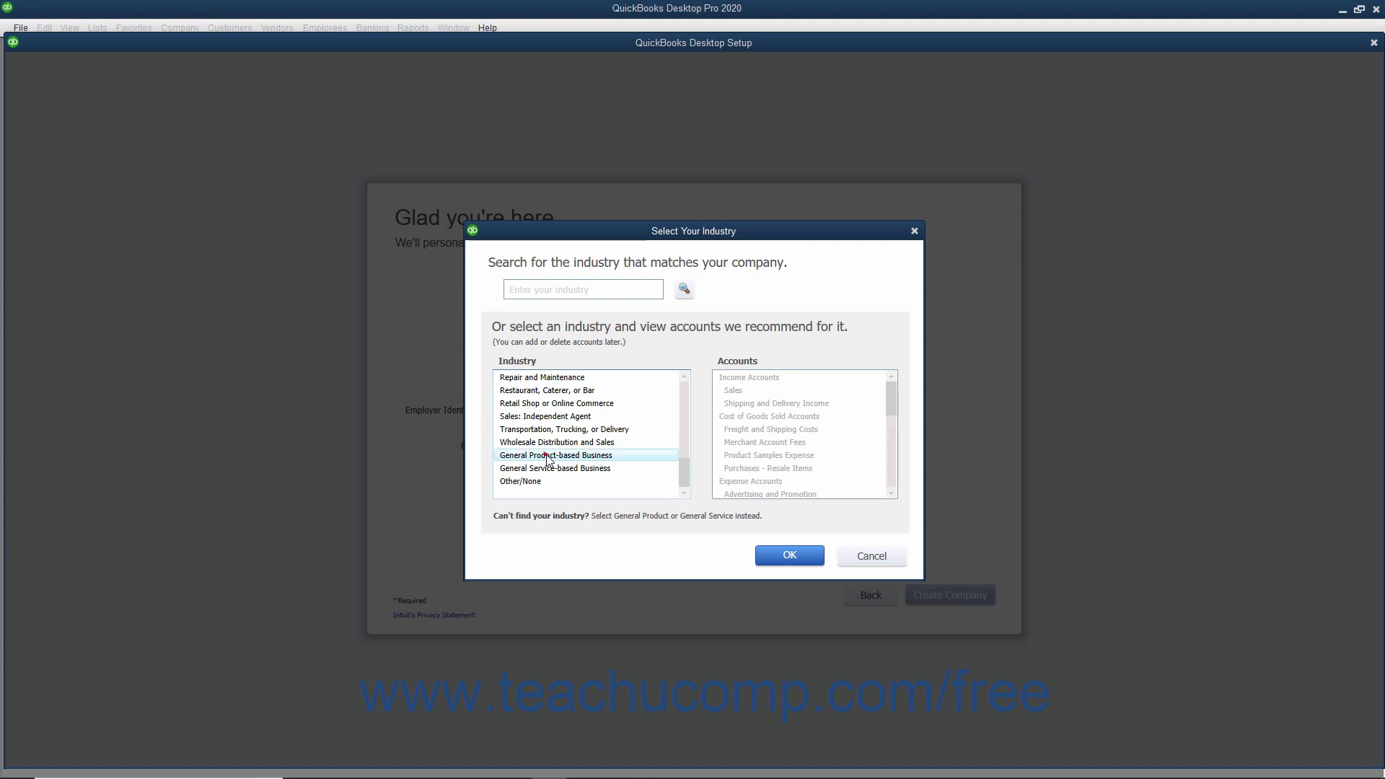
# Confirm the General Product-based Business industry and set the business type to S Corporation.
pyautogui.click(779, 557)
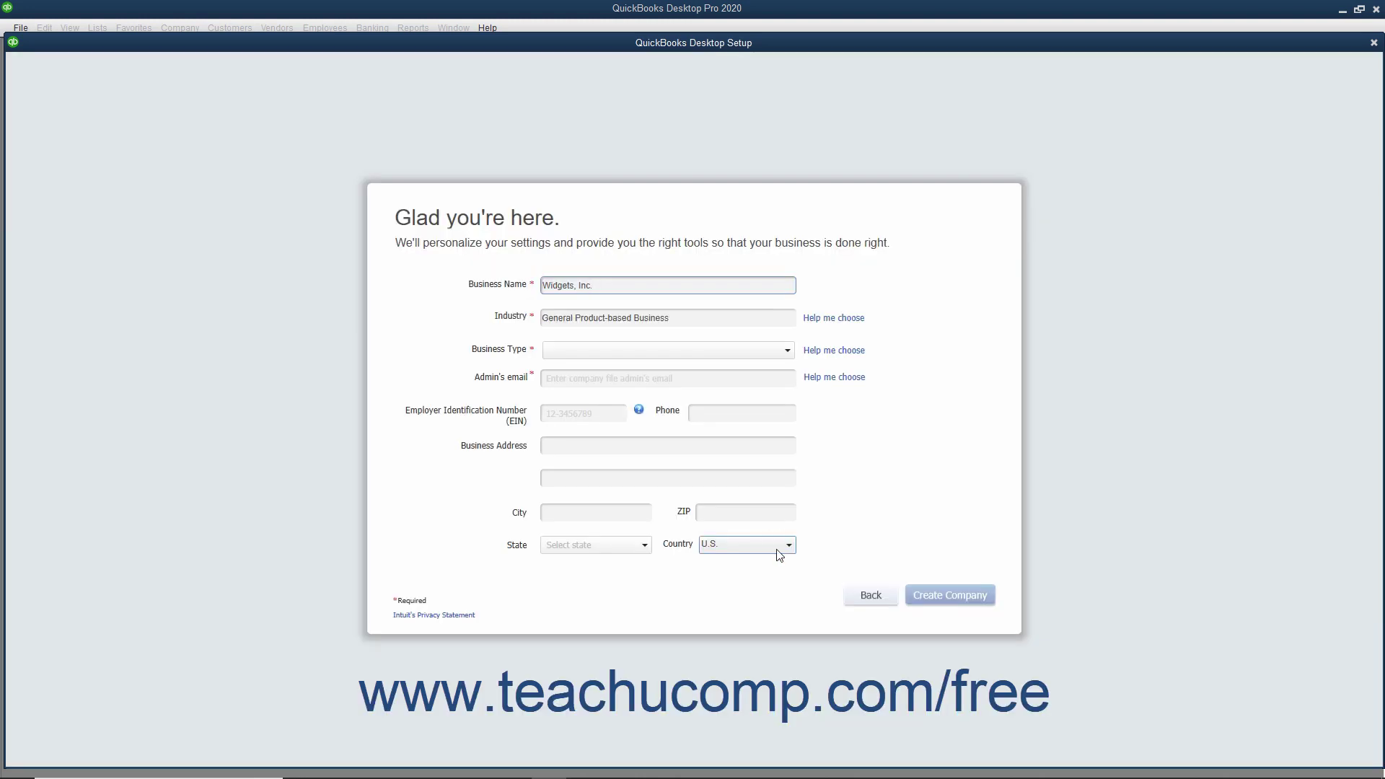
pyautogui.click(787, 351)
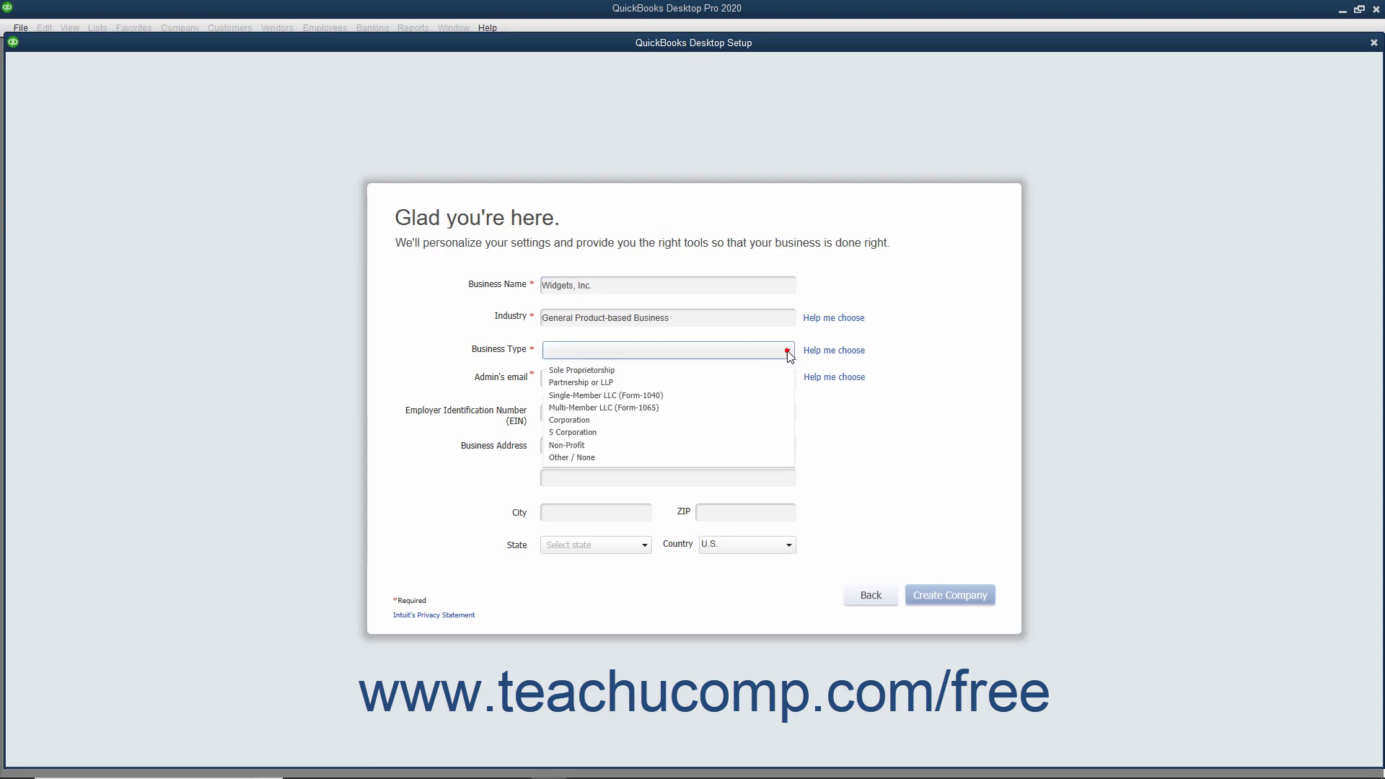
pyautogui.click(625, 432)
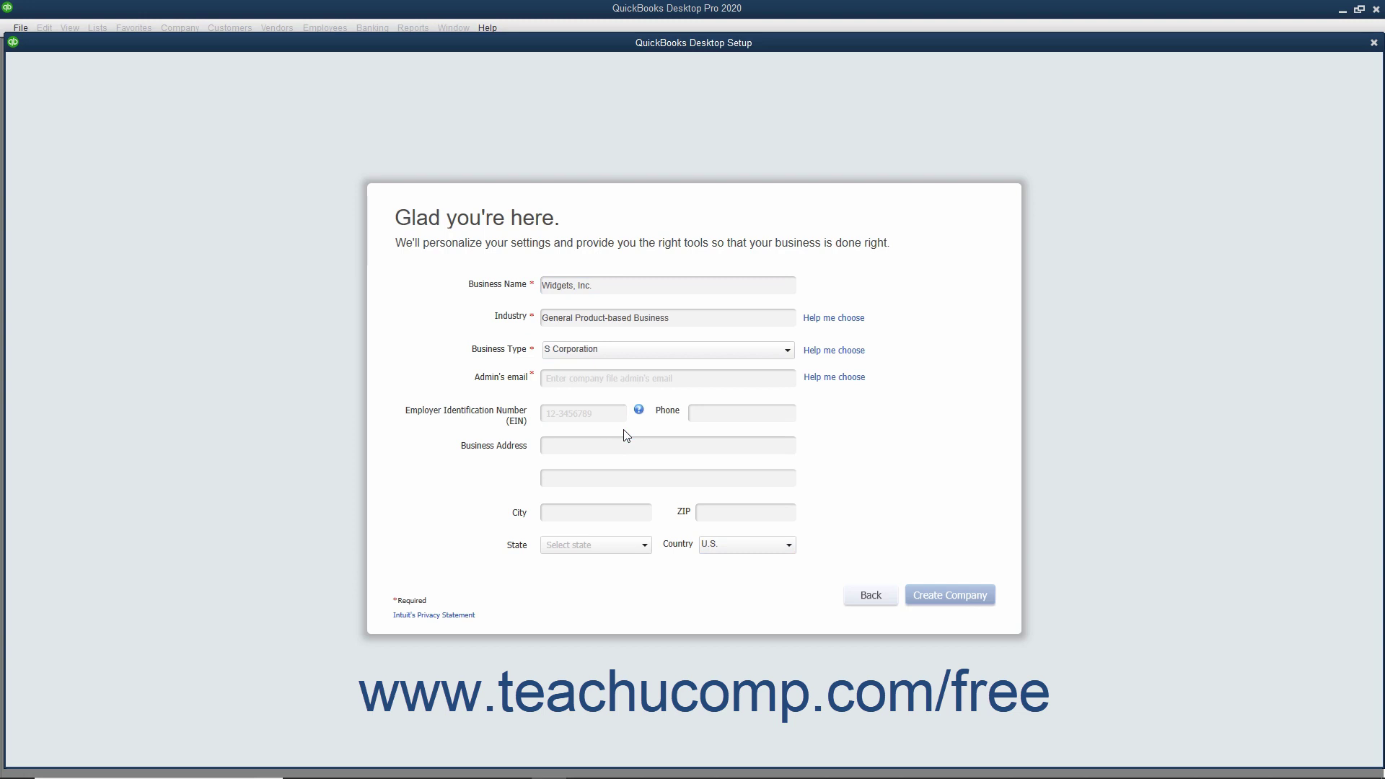
# Enter the admin's e-mail address in the company form.
pyautogui.click(588, 381)
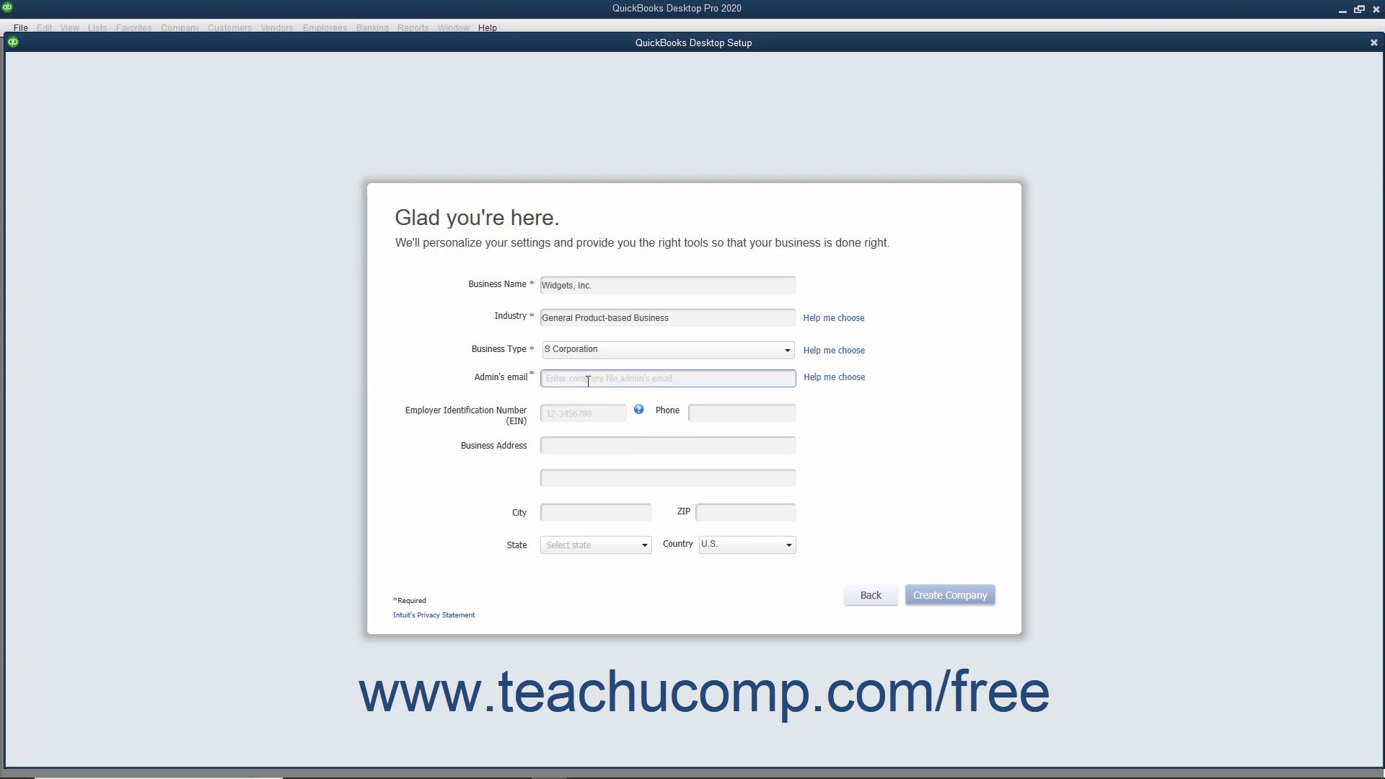
pyautogui.click(587, 381)
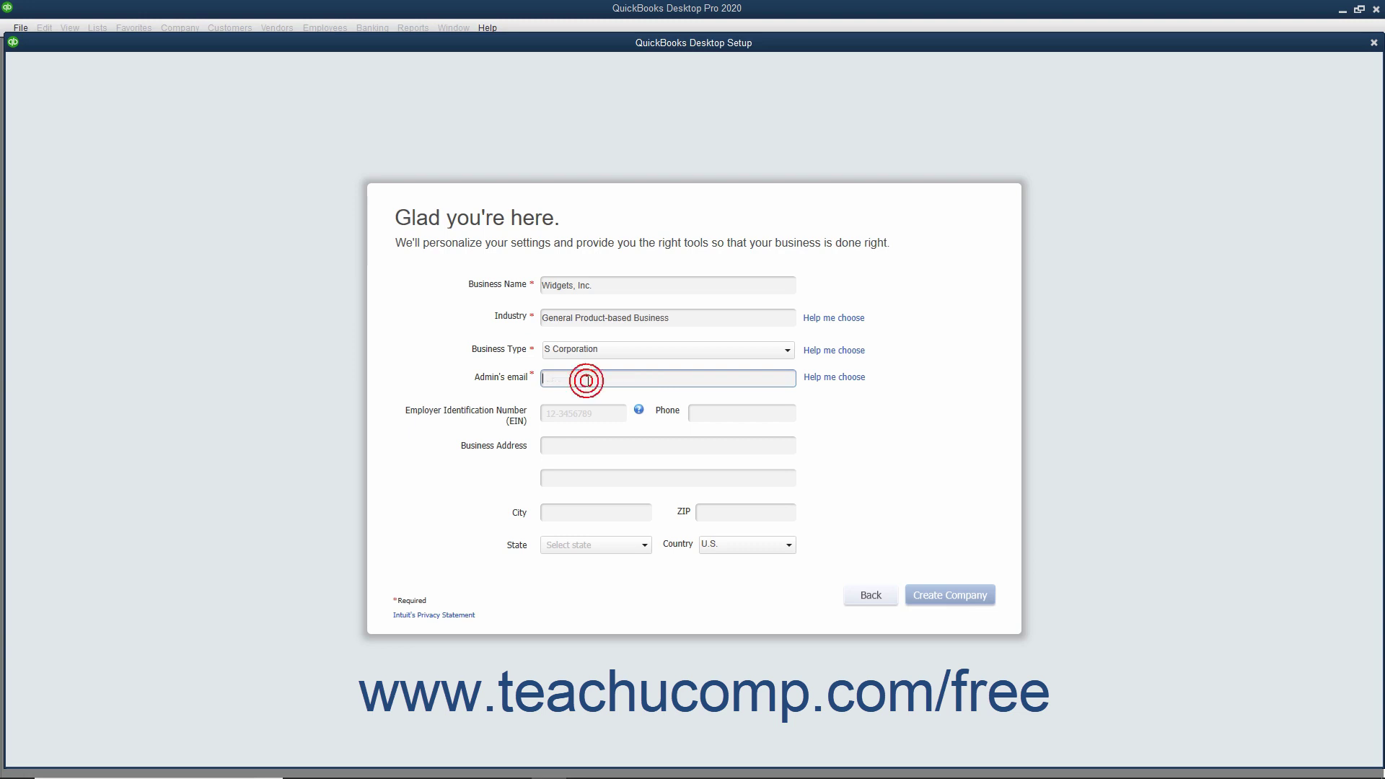
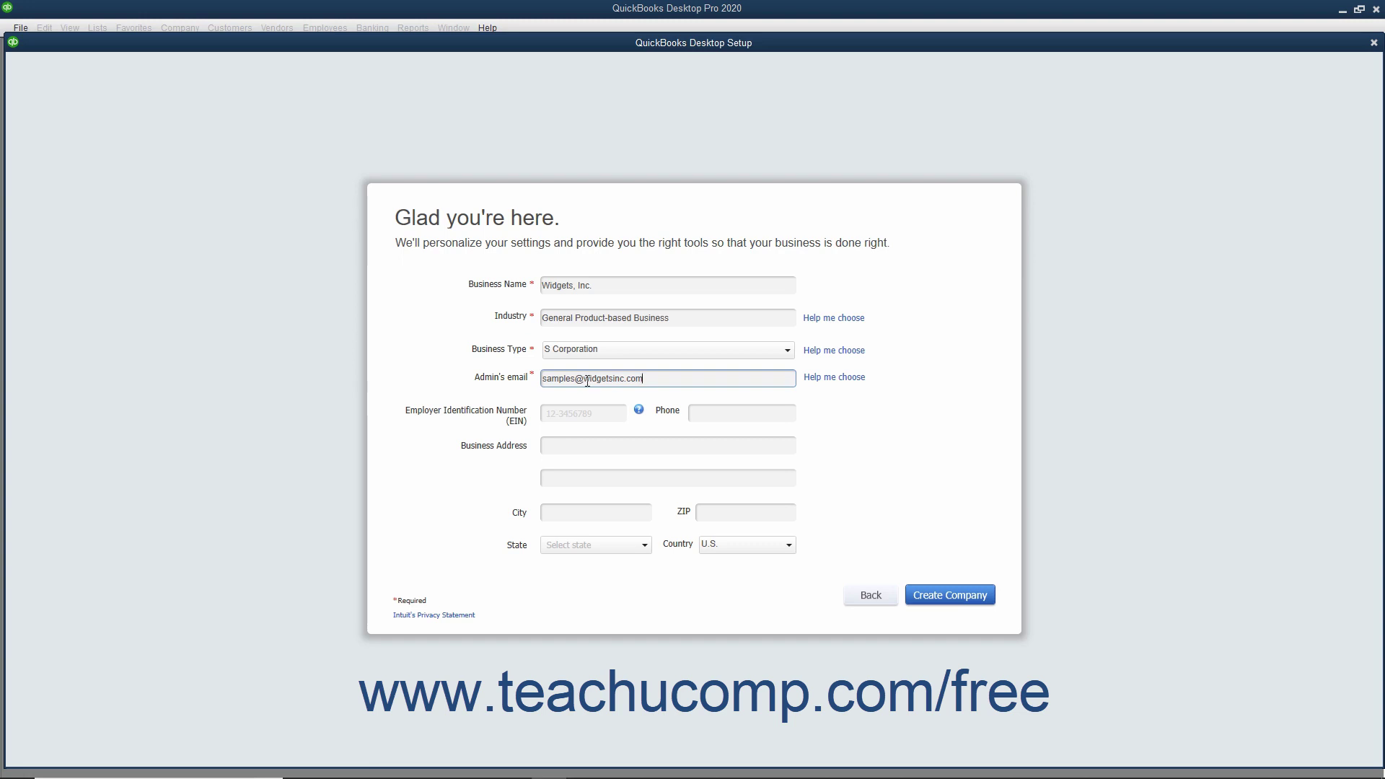
pyautogui.click(558, 419)
# Enter the company's employer identification number and phone number.
pyautogui.click(558, 419)
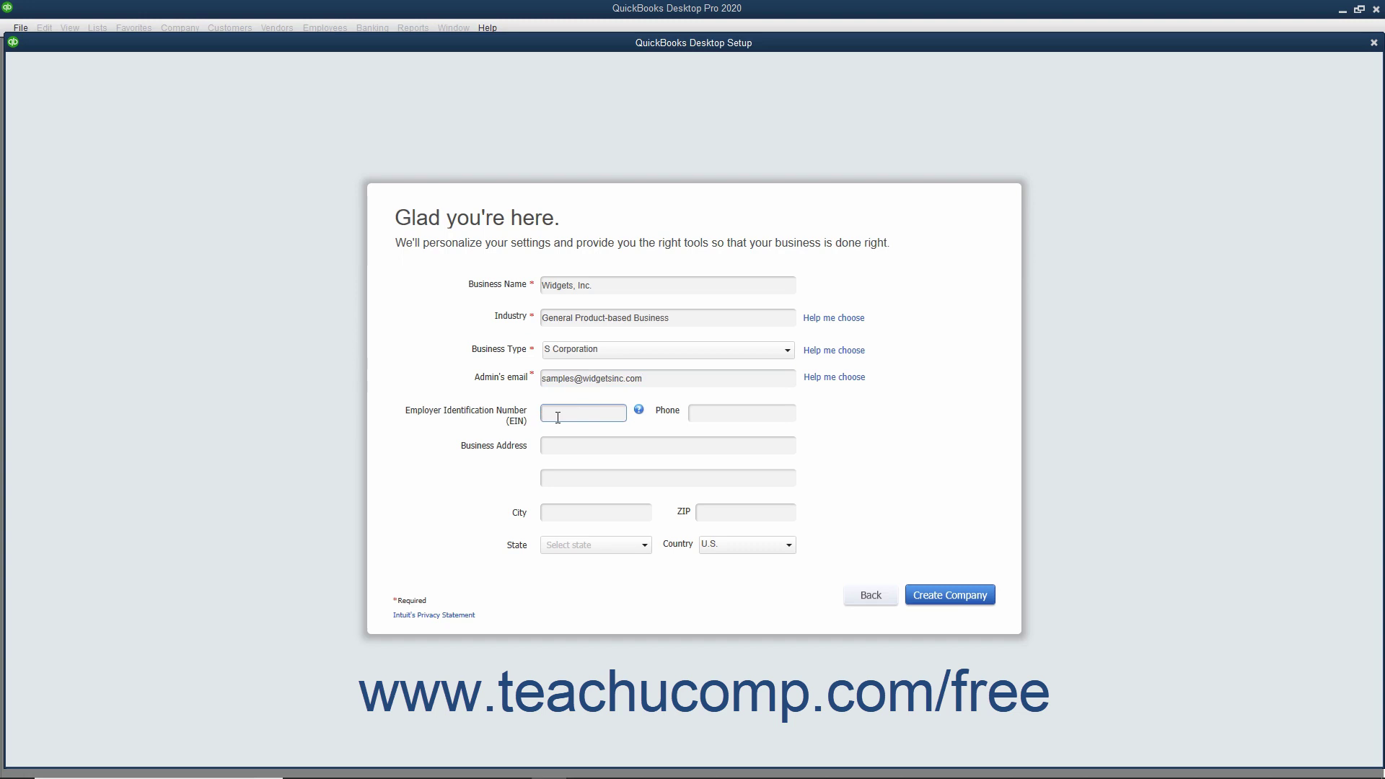
pyautogui.write('38-1234567')
pyautogui.press('Tab')
pyautogui.write('517-000-1234')
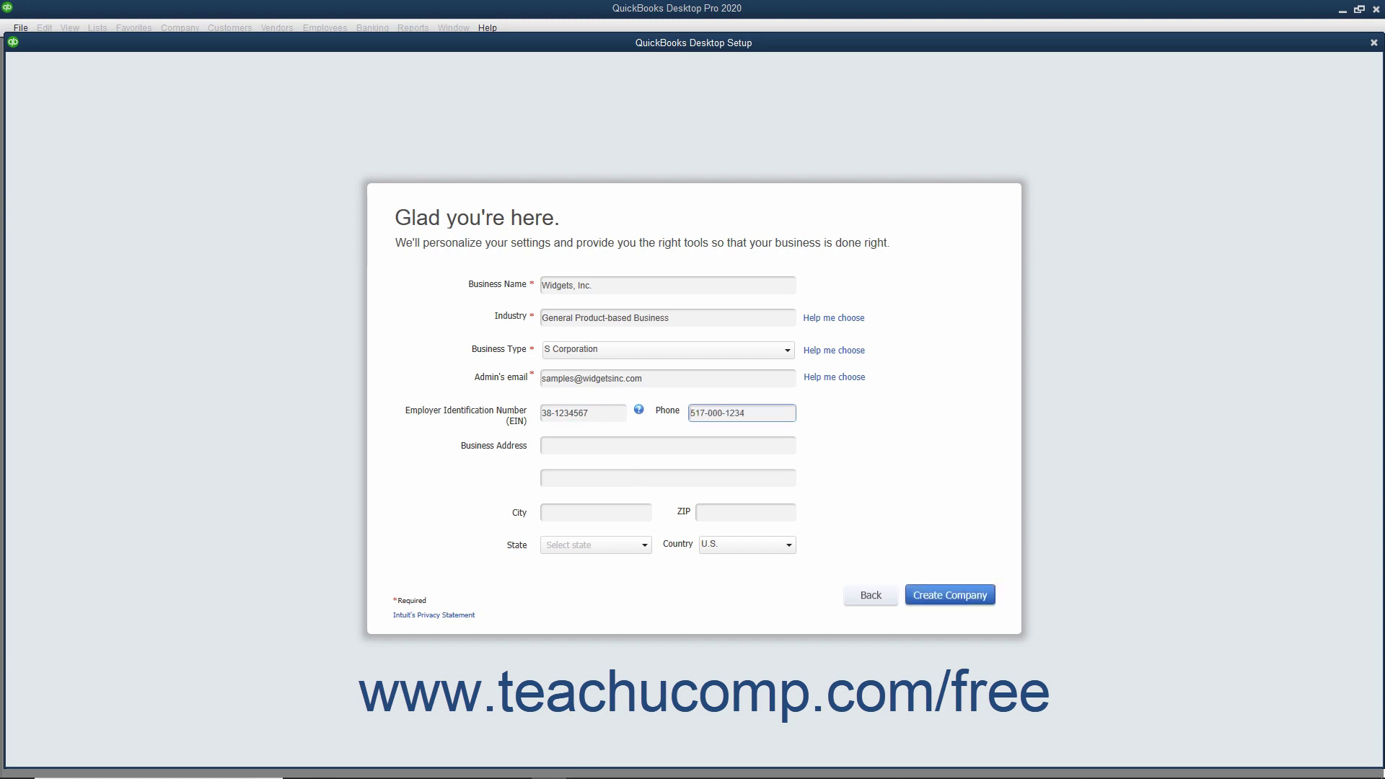
# Fill in the business street address, city, ZIP code and state.
pyautogui.click(631, 452)
pyautogui.write('100')
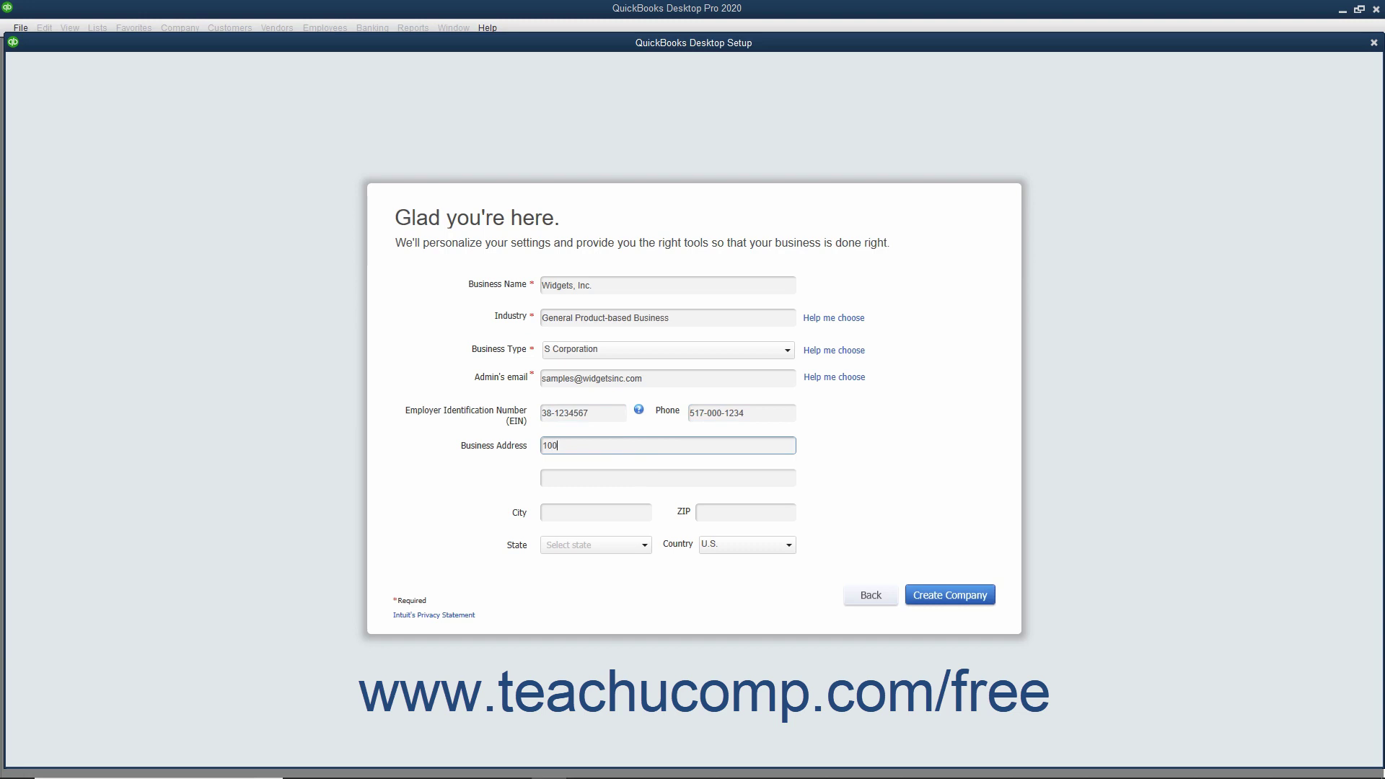
pyautogui.write(' Main St.')
pyautogui.click(626, 514)
pyautogui.write('Anytown')
pyautogui.press('Tab')
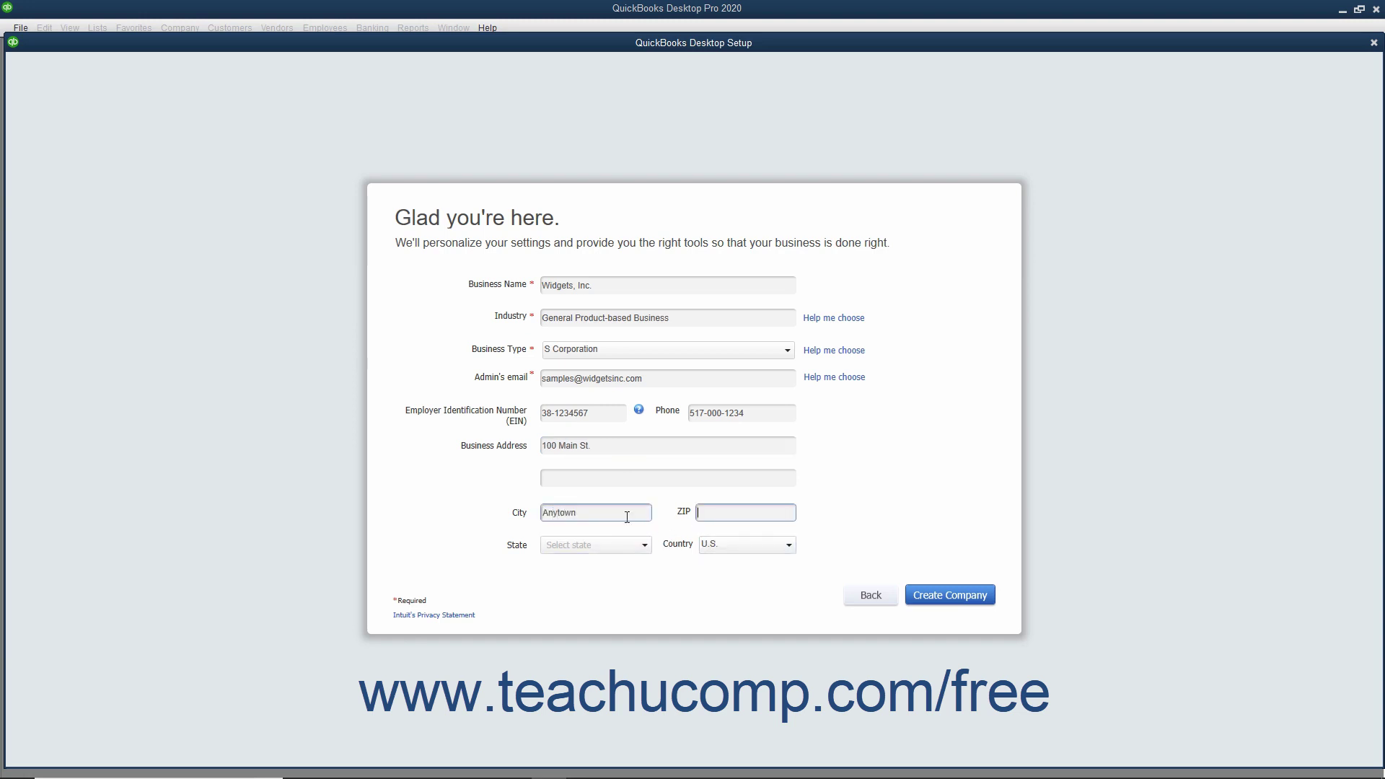
pyautogui.write('48000')
pyautogui.press('Tab')
pyautogui.write('MA')
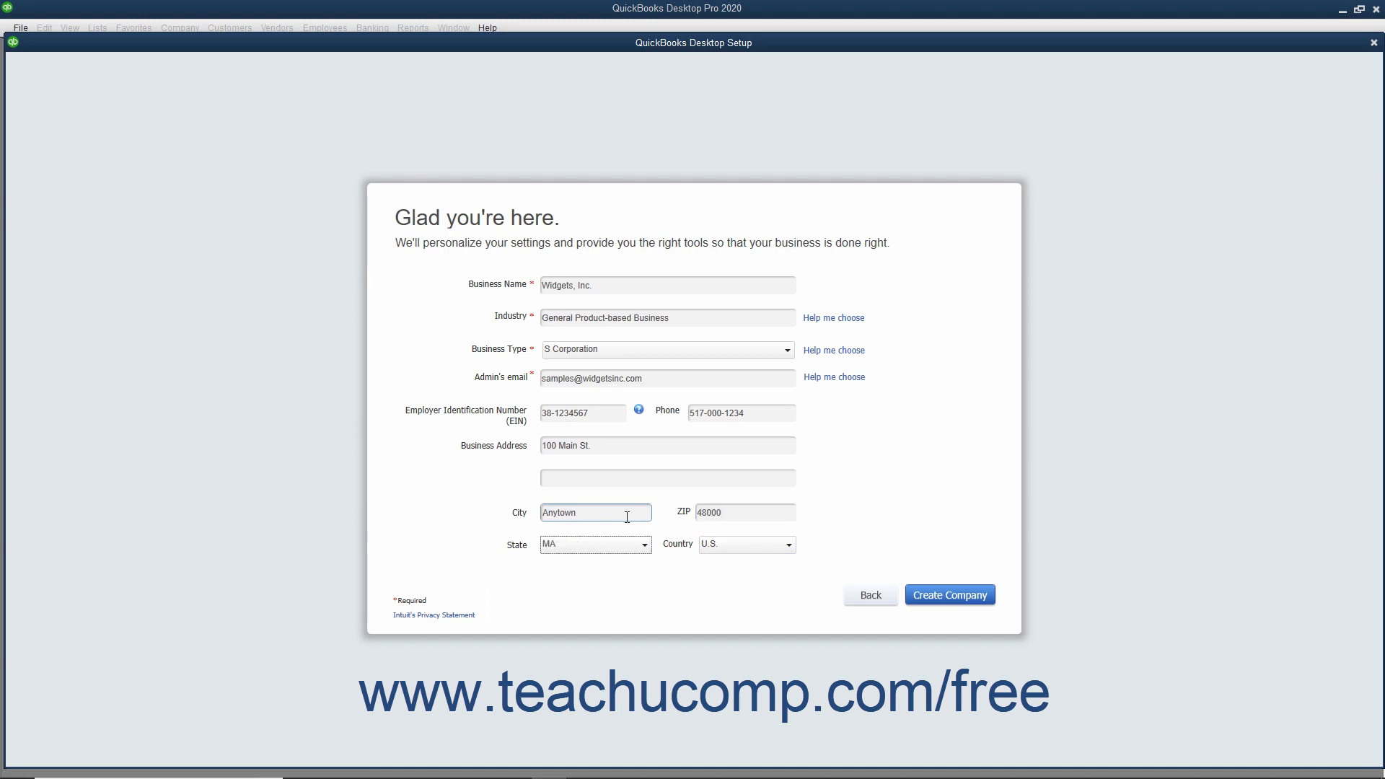
pyautogui.press('Tab')
# Create the company file and close the Payments promotion, checking 'do not show again'.
pyautogui.click(929, 594)
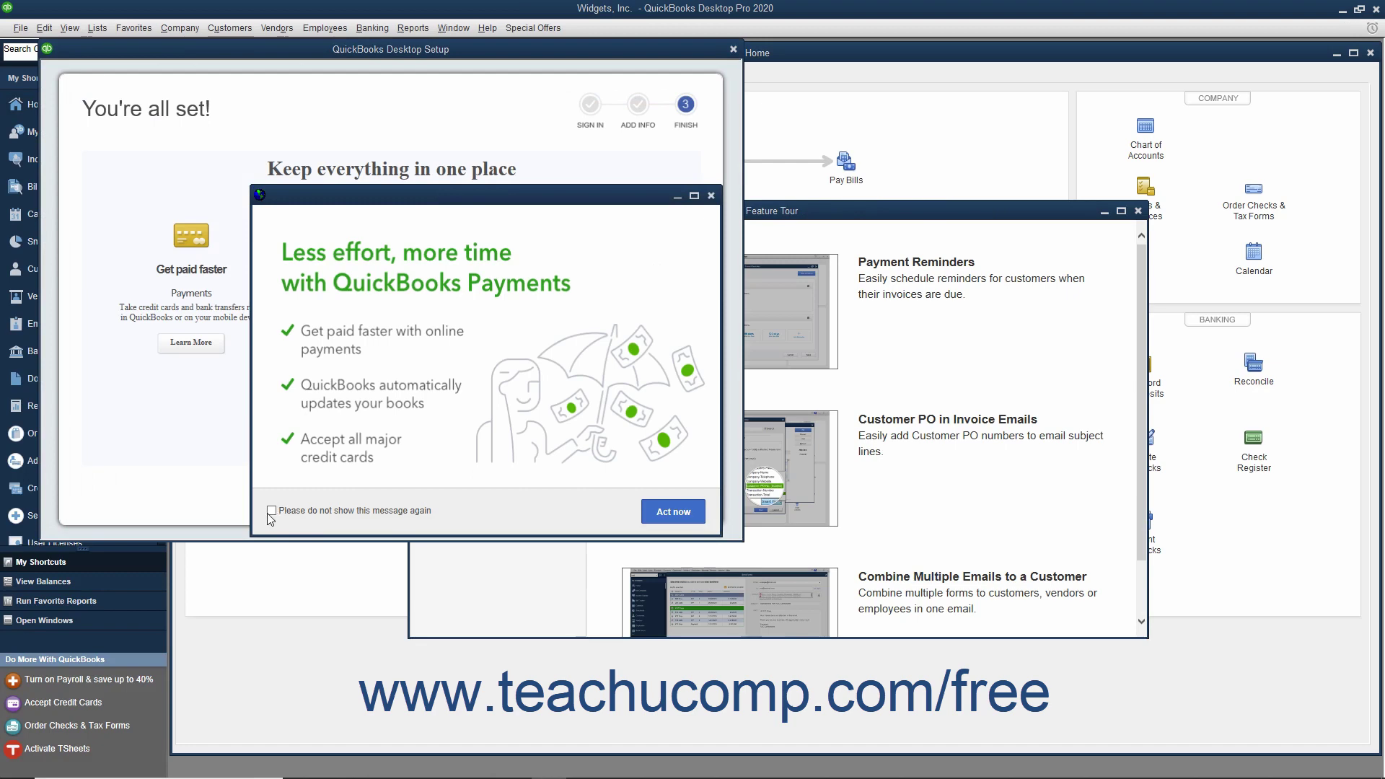
pyautogui.click(271, 509)
pyautogui.click(710, 196)
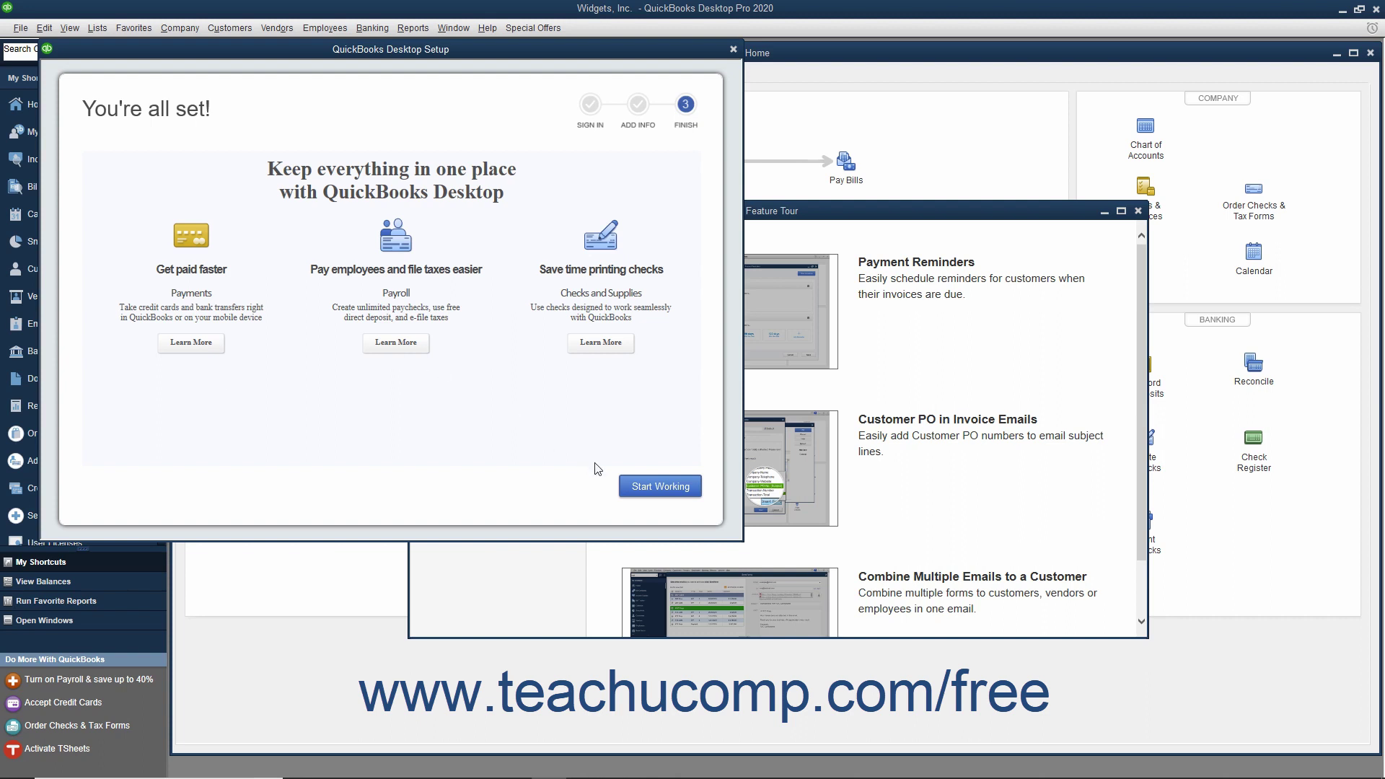
# Choose Start Working to reach the Widgets, Inc. Home page.
pyautogui.click(635, 489)
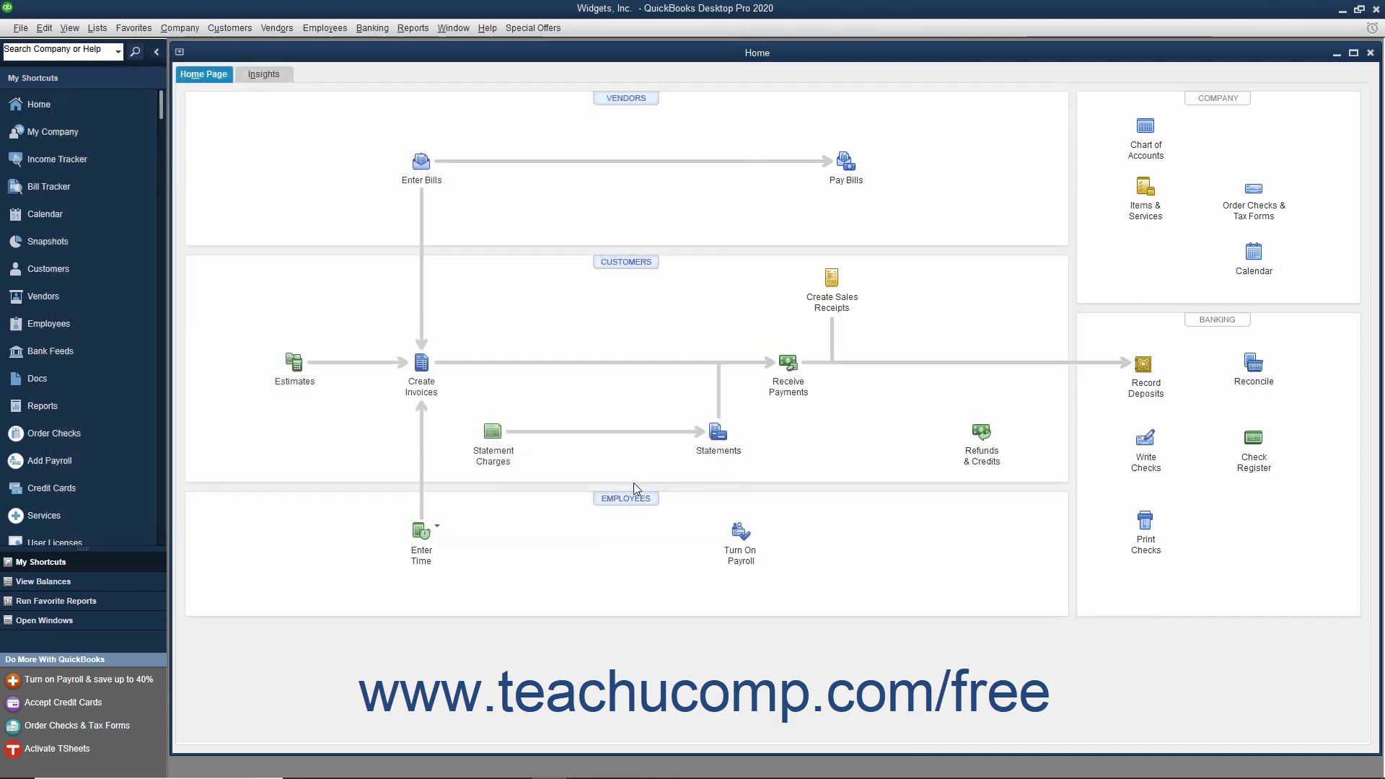